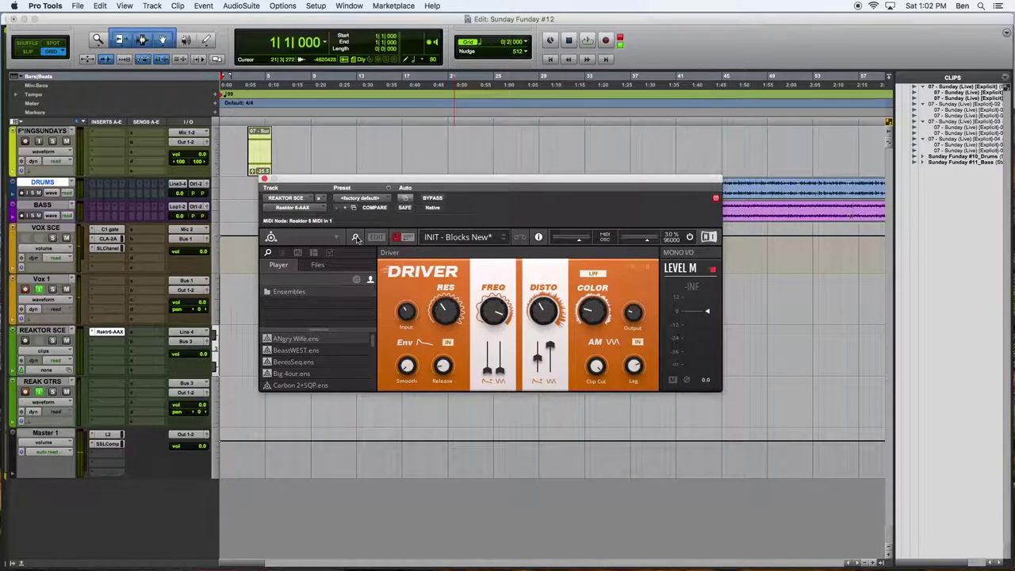
Hide the Reaktor browser sidebar and move the plug-in window lower, clear of the DRUMS and BASS tracks
{"action": "left_click", "coordinate": [355, 238]}
{"action": "left_click_drag", "start_coordinate": [372, 183], "coordinate": [485, 244]}
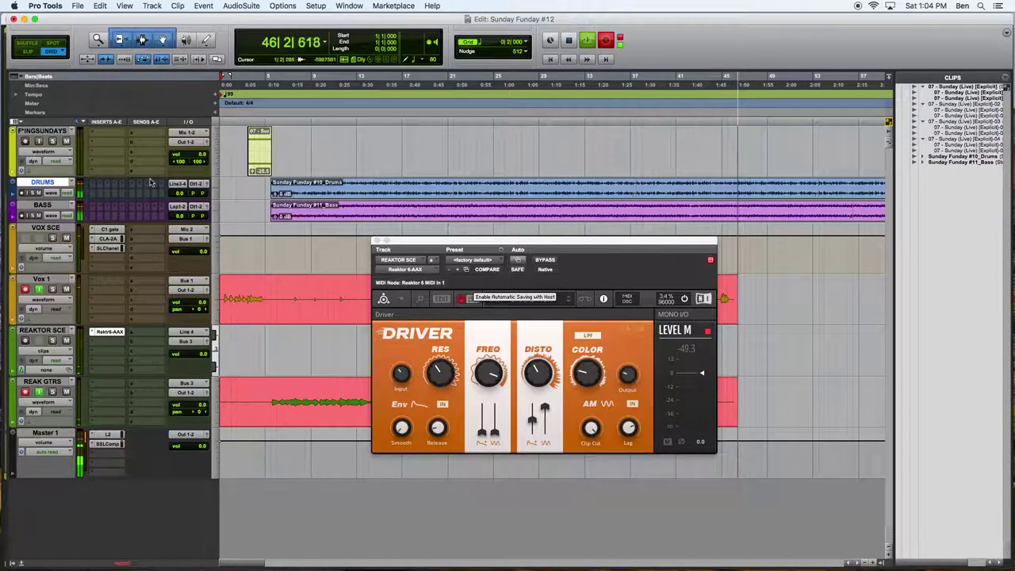
Lower the BASS track volume to about -7.9 dB and the DRUMS track volume to about -5.9 dB
{"action": "left_click", "coordinate": [181, 193]}
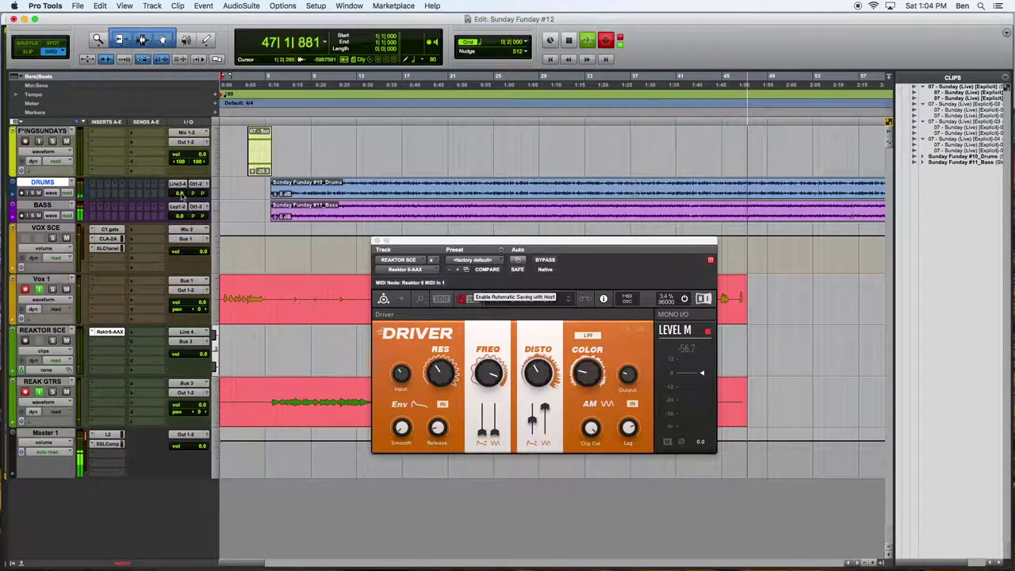
{"action": "left_click_drag", "start_coordinate": [180, 219], "coordinate": [180, 224]}
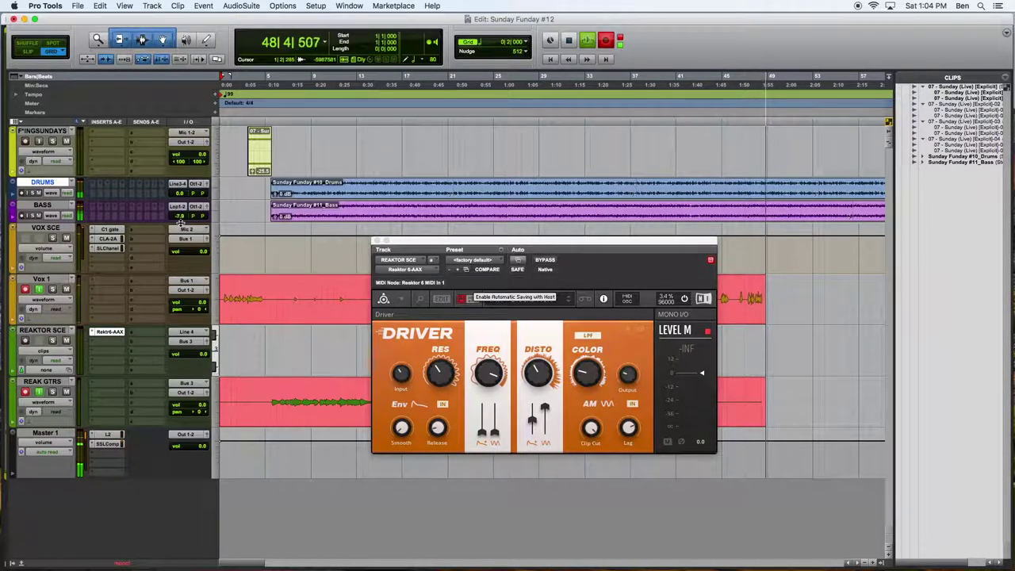
{"action": "left_click_drag", "start_coordinate": [178, 193], "coordinate": [178, 198]}
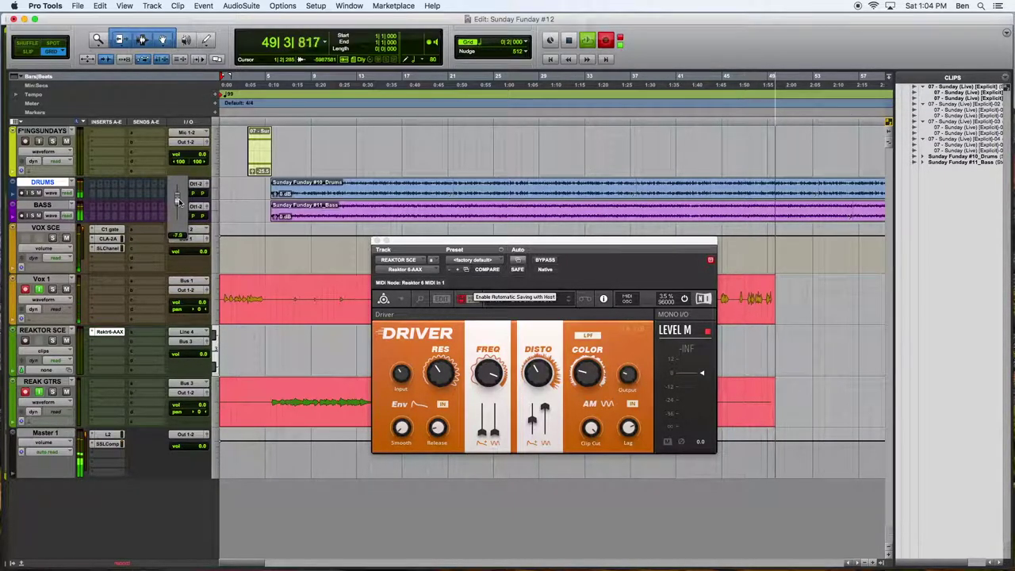
{"action": "left_click_drag", "start_coordinate": [180, 195], "coordinate": [180, 198]}
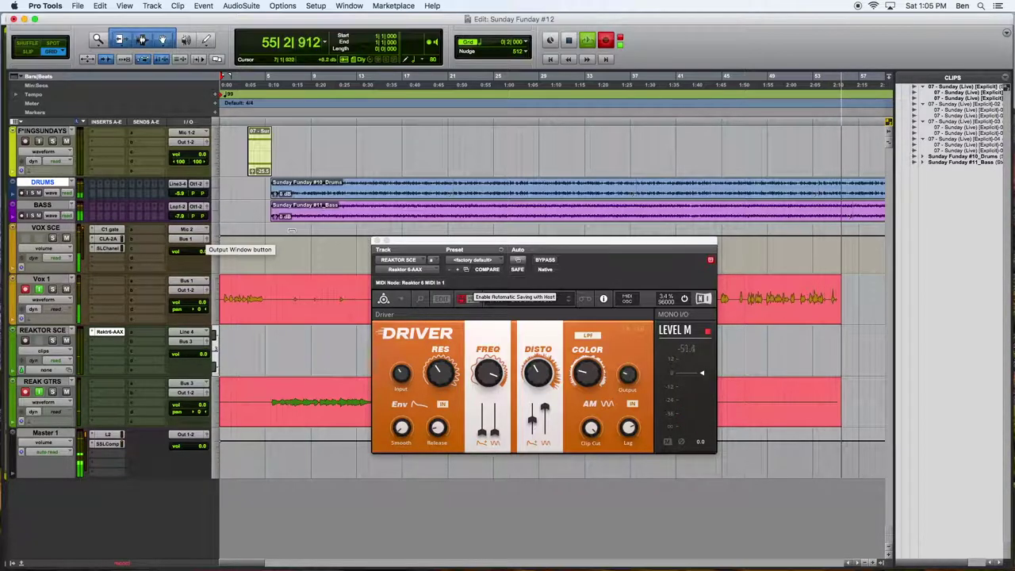
Zoom the timeline out until the full length of the drum and bass clips shows
{"action": "key", "text": "super+bracketleft"}
{"action": "key", "text": "super+bracketleft"}
{"action": "key", "text": "super+bracketleft"}
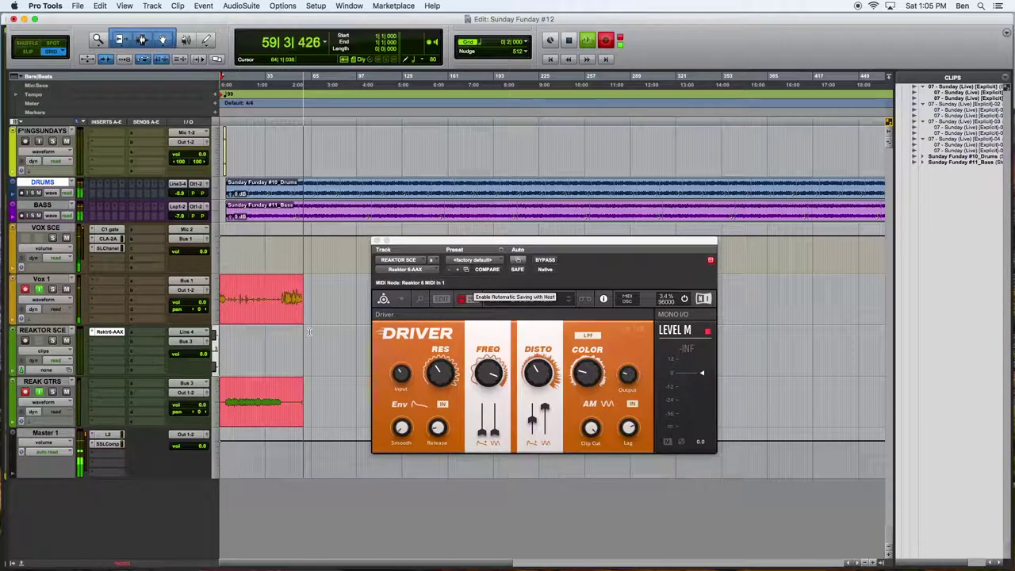
{"action": "key", "text": "super+bracketleft"}
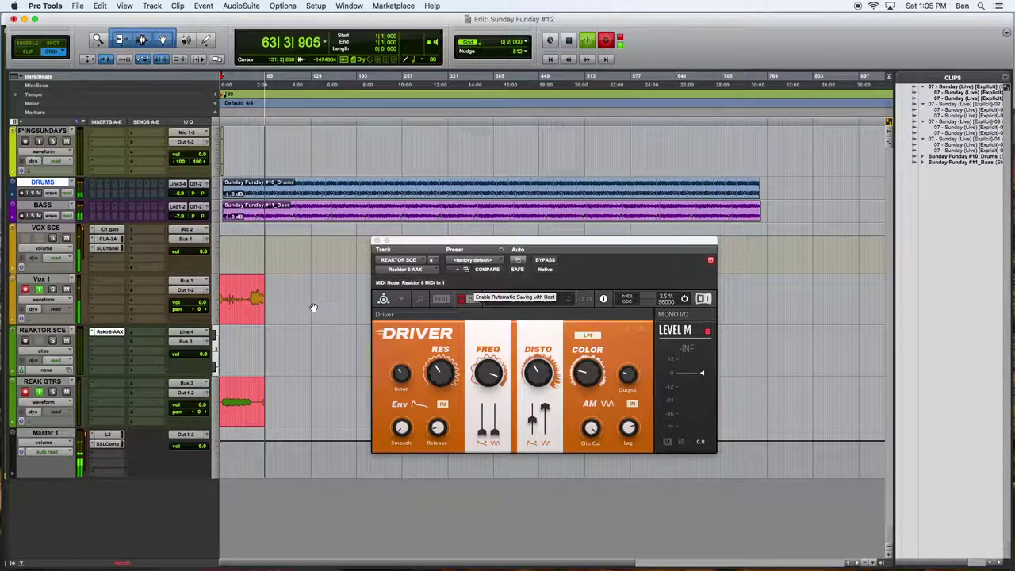
Open Reaktor's edit view with the browser sidebar shown, and widen the window to fit the whole block structure
{"action": "left_click", "coordinate": [420, 299]}
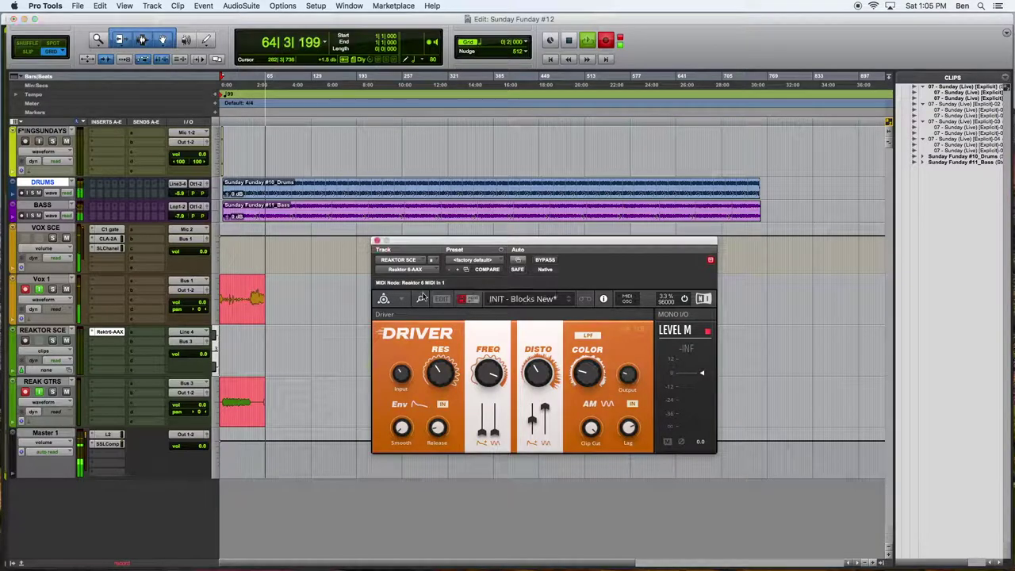
{"action": "left_click_drag", "start_coordinate": [468, 242], "coordinate": [300, 142]}
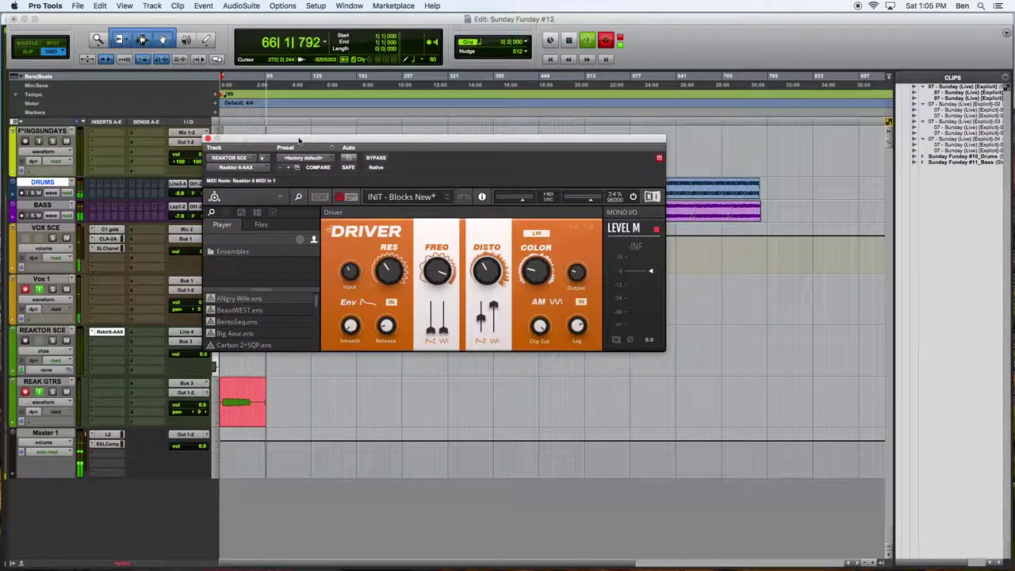
{"action": "left_click", "coordinate": [321, 197]}
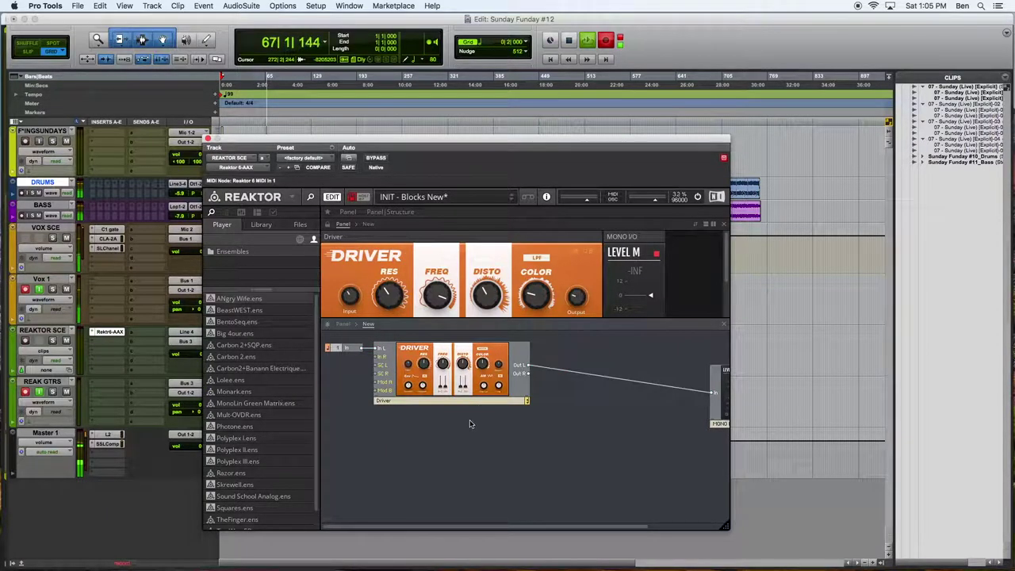
{"action": "left_click_drag", "start_coordinate": [723, 524], "coordinate": [902, 525]}
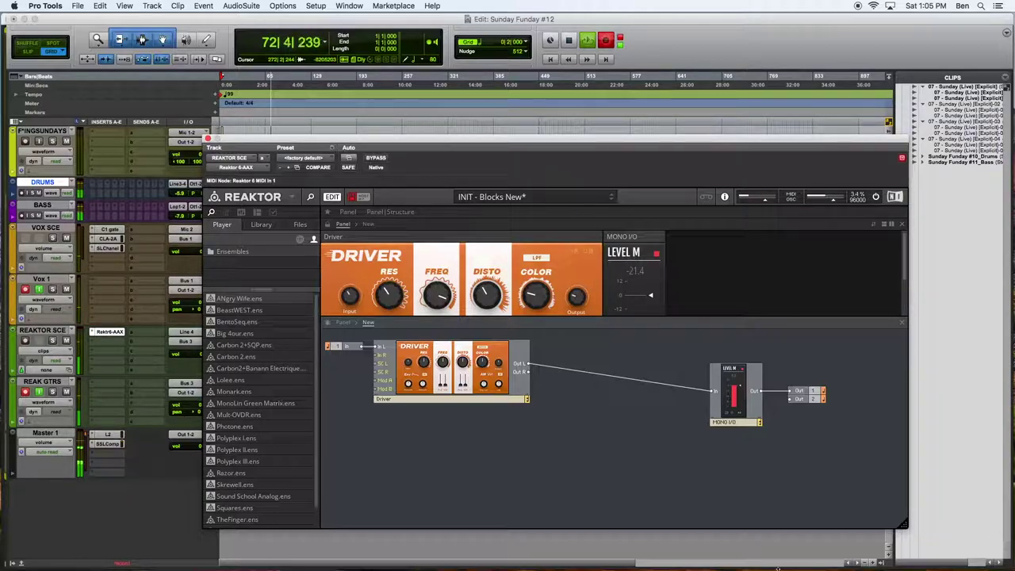
Open the Effects folder of the Euro Reakt blocks in the Reaktor library, with the folder list enlarged
{"action": "left_click", "coordinate": [259, 225]}
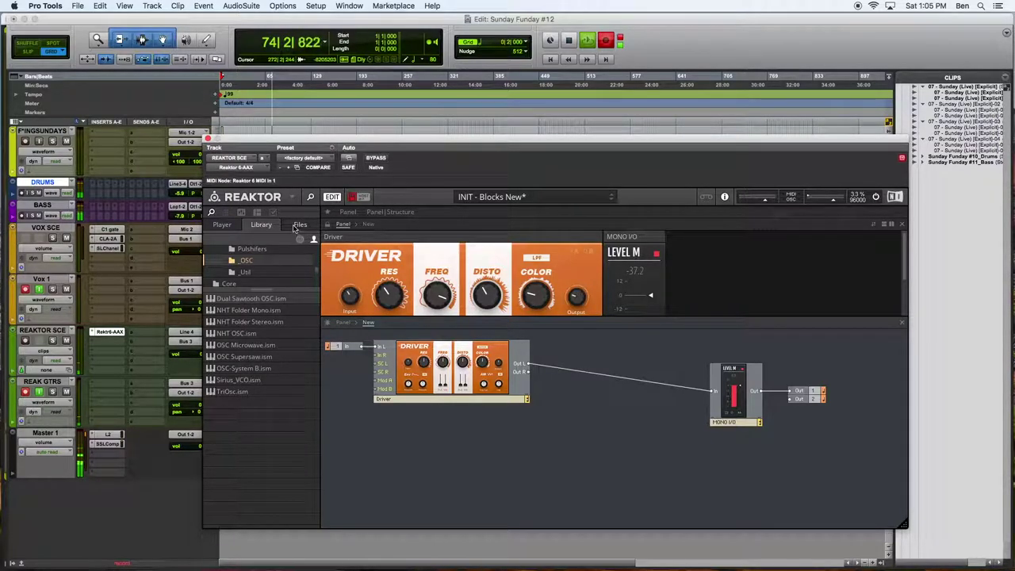
{"action": "left_click_drag", "start_coordinate": [263, 291], "coordinate": [258, 387]}
{"action": "scroll", "coordinate": [252, 351], "scroll_direction": "down", "scroll_amount": 2}
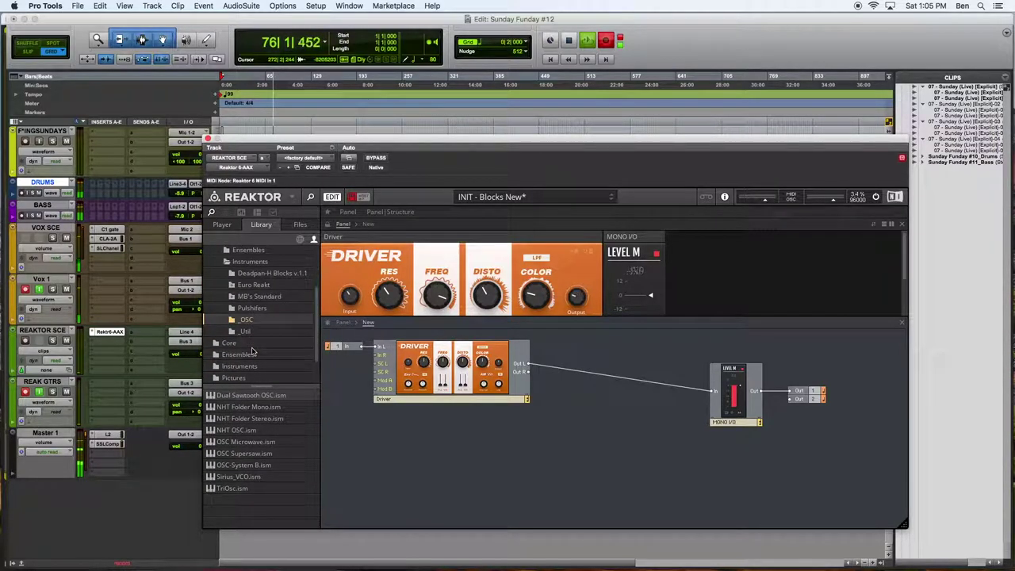
{"action": "left_click", "coordinate": [248, 286]}
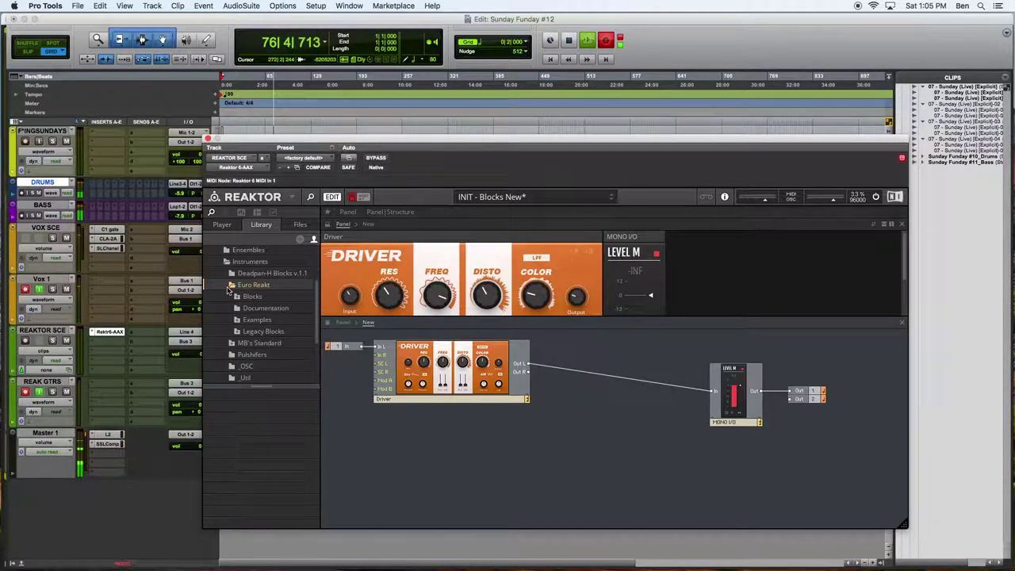
{"action": "left_click", "coordinate": [239, 295]}
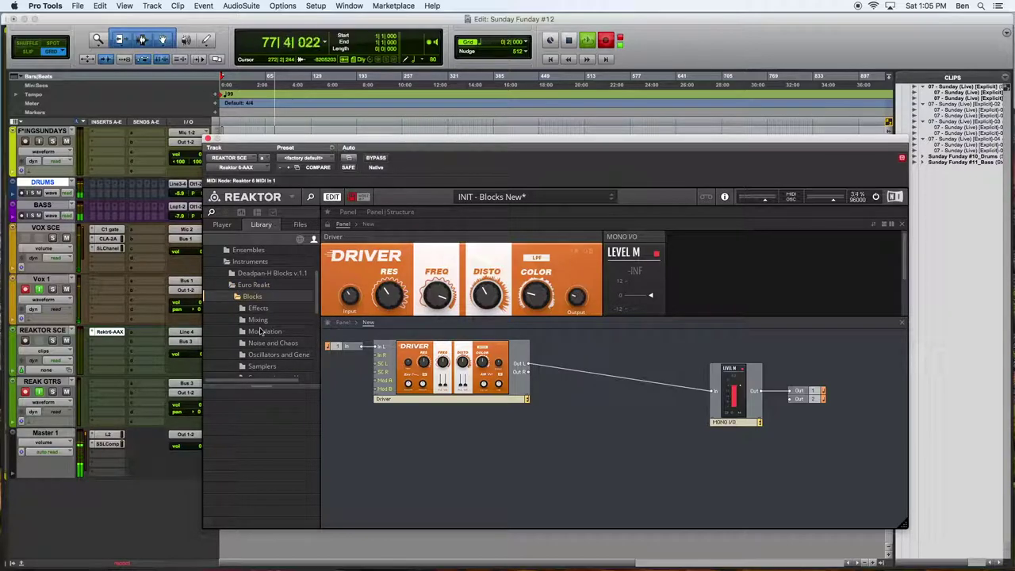
{"action": "left_click", "coordinate": [258, 306]}
{"action": "scroll", "coordinate": [278, 333], "scroll_direction": "down", "scroll_amount": 2}
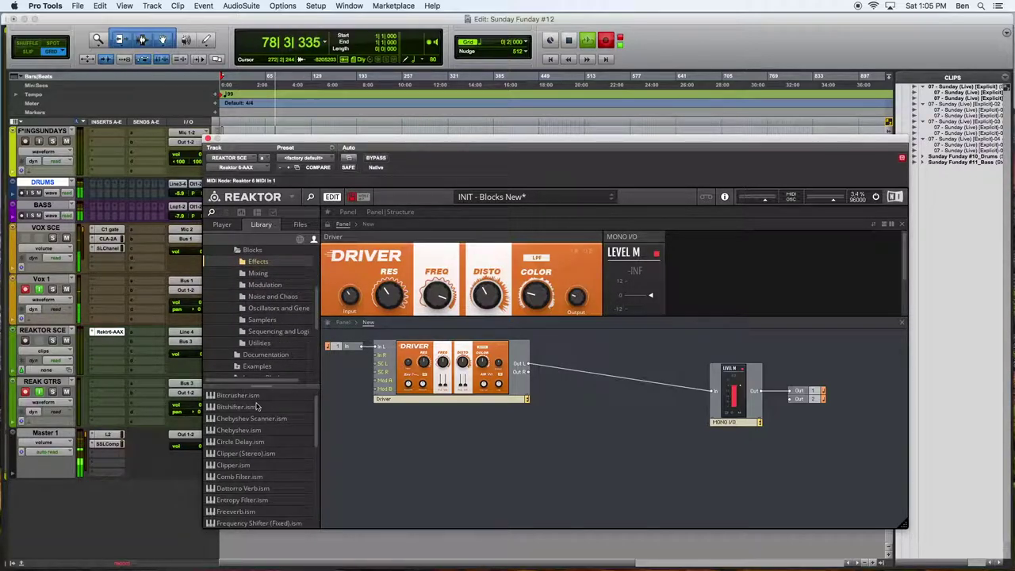
Look through the Euro Reakt effect blocks for one to add after the Driver
{"action": "scroll", "coordinate": [250, 407], "scroll_direction": "up", "scroll_amount": 1}
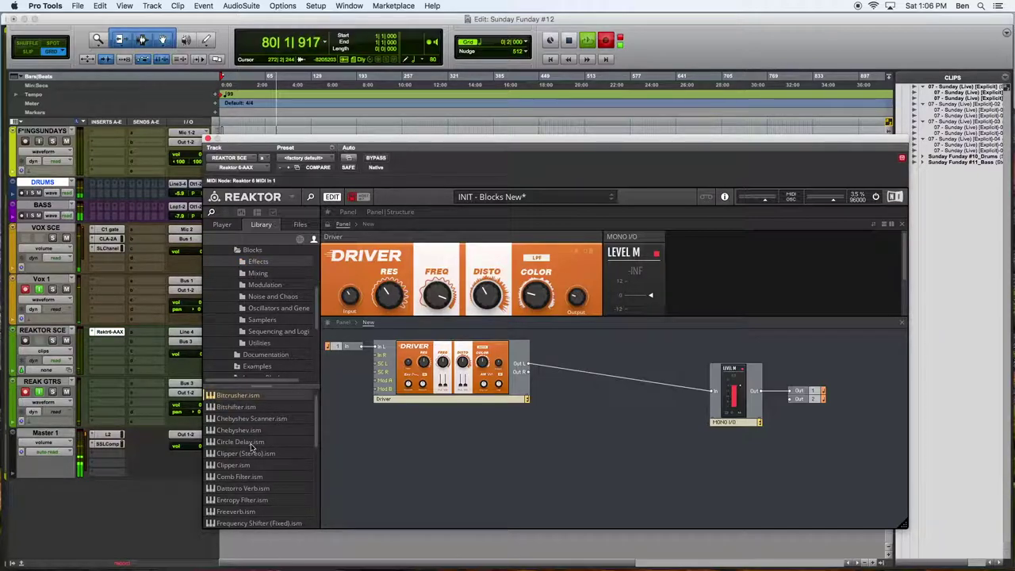
{"action": "left_click", "coordinate": [251, 446]}
{"action": "scroll", "coordinate": [251, 446], "scroll_direction": "down", "scroll_amount": 1}
{"action": "left_click", "coordinate": [248, 454]}
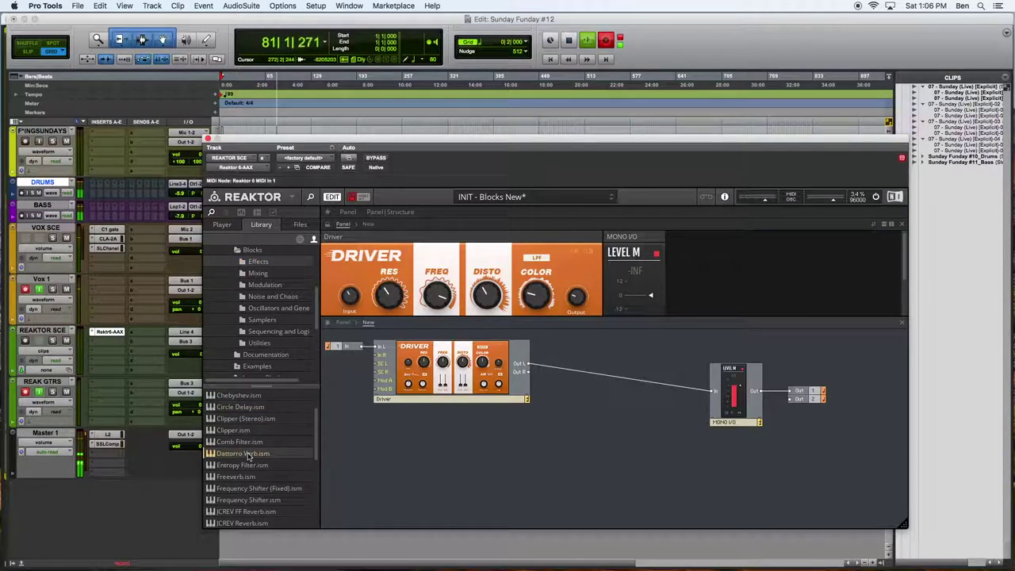
{"action": "scroll", "coordinate": [257, 452], "scroll_direction": "down", "scroll_amount": 1}
{"action": "left_click", "coordinate": [258, 430]}
{"action": "left_click", "coordinate": [240, 442]}
{"action": "left_click", "coordinate": [250, 453]}
{"action": "left_click", "coordinate": [249, 476]}
{"action": "scroll", "coordinate": [270, 495], "scroll_direction": "down", "scroll_amount": 3}
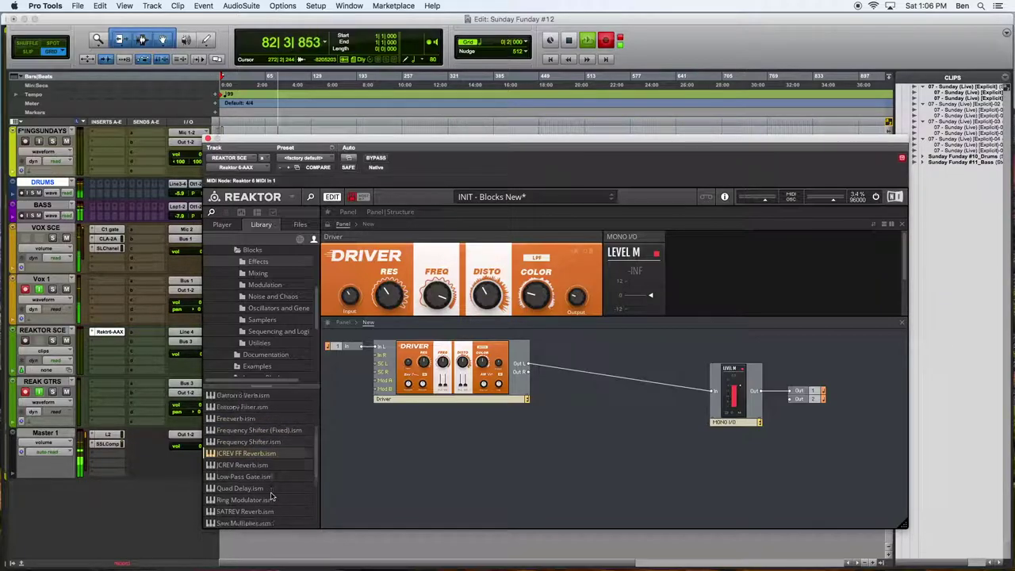
Add the Wavetable Distortion block and wire it between the Driver's left output and the MONO I/O block
{"action": "scroll", "coordinate": [270, 495], "scroll_direction": "down", "scroll_amount": 3}
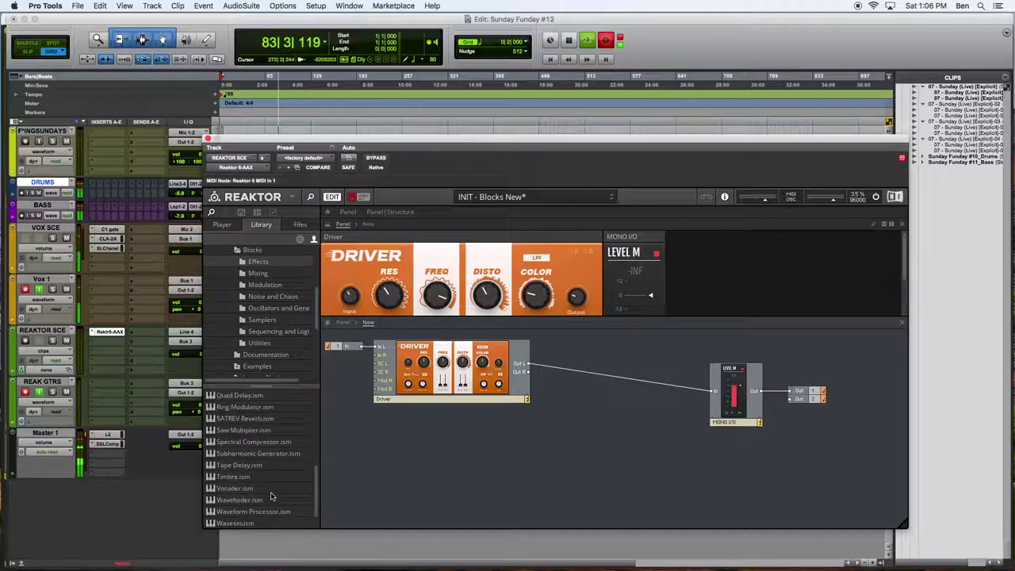
{"action": "left_click", "coordinate": [262, 442]}
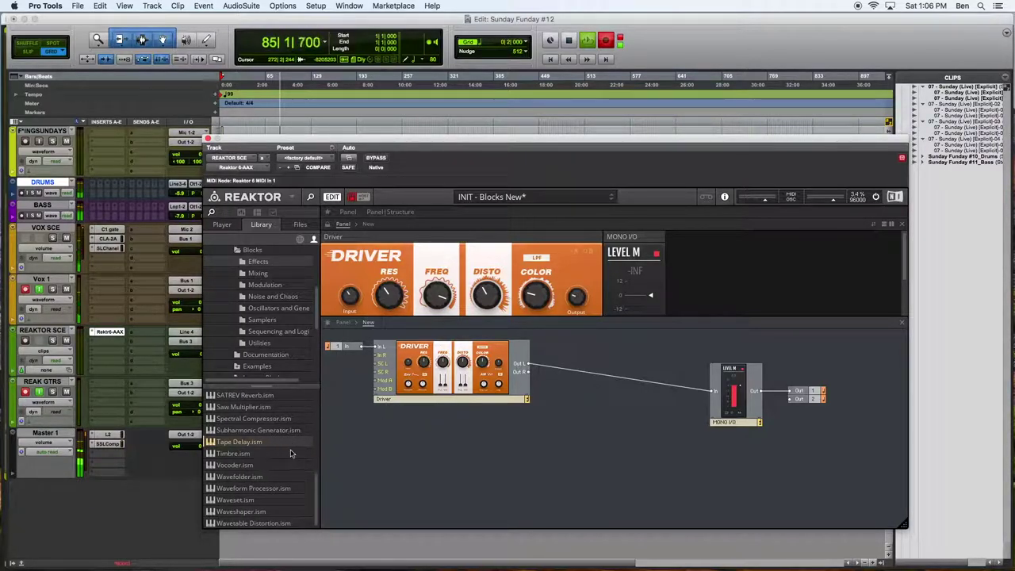
{"action": "left_click_drag", "start_coordinate": [266, 523], "coordinate": [621, 388]}
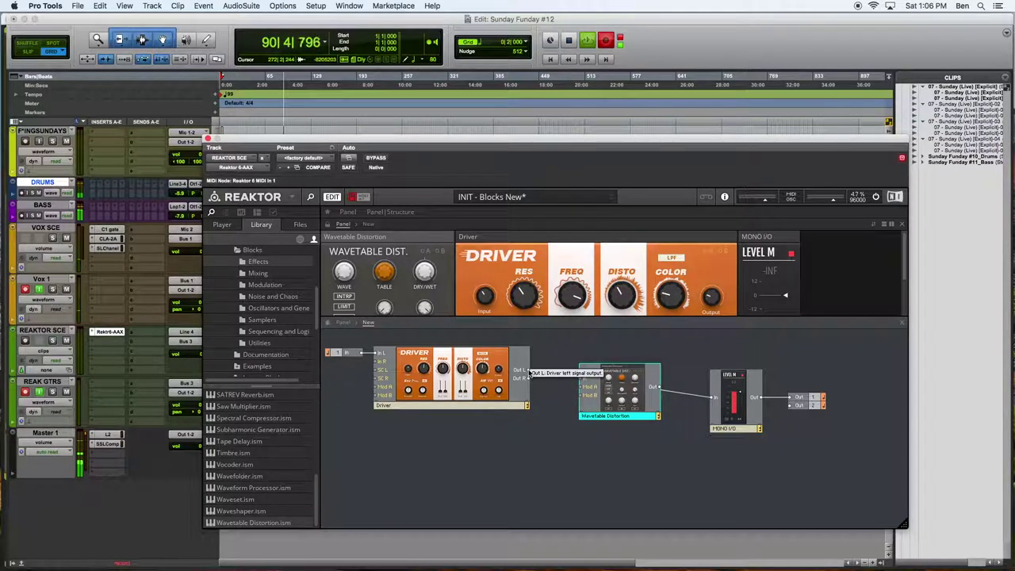
{"action": "left_click_drag", "start_coordinate": [610, 403], "coordinate": [582, 396]}
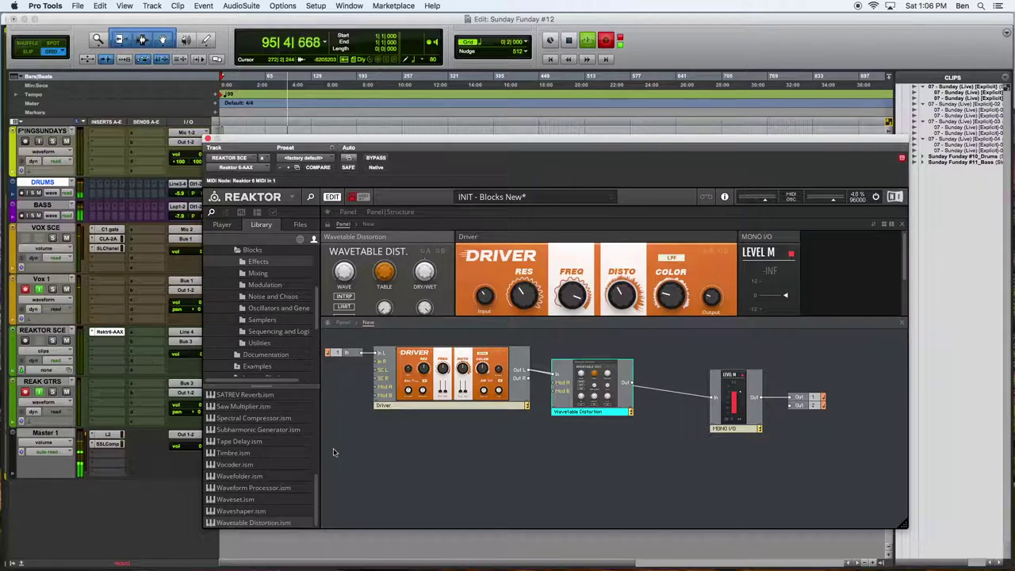
Add the JCREV Reverb block below the Wavetable Distortion and connect the distortion's output to the reverb's input
{"action": "scroll", "coordinate": [229, 444], "scroll_direction": "up", "scroll_amount": 1}
{"action": "scroll", "coordinate": [229, 444], "scroll_direction": "up", "scroll_amount": 3}
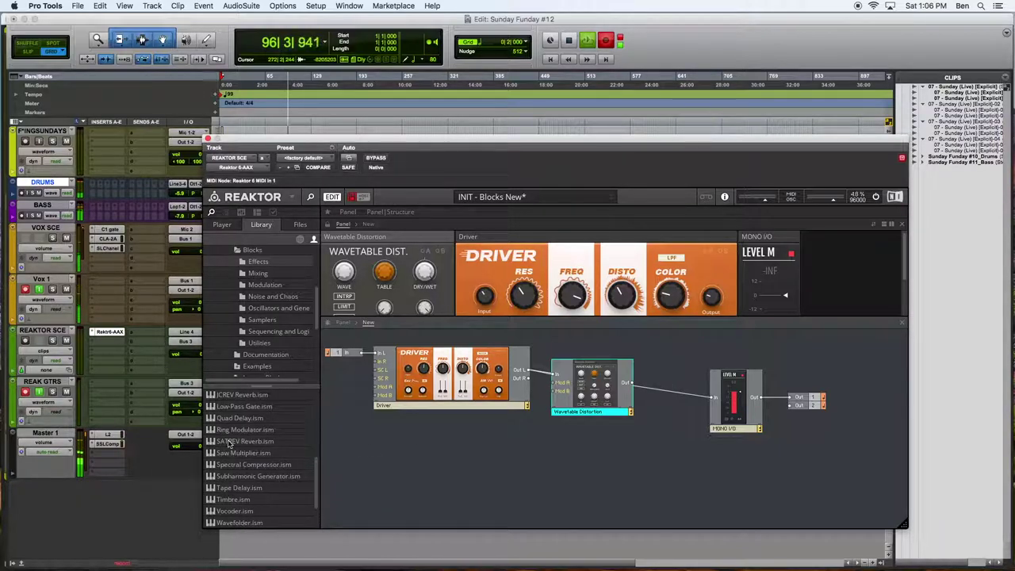
{"action": "scroll", "coordinate": [228, 444], "scroll_direction": "up", "scroll_amount": 3}
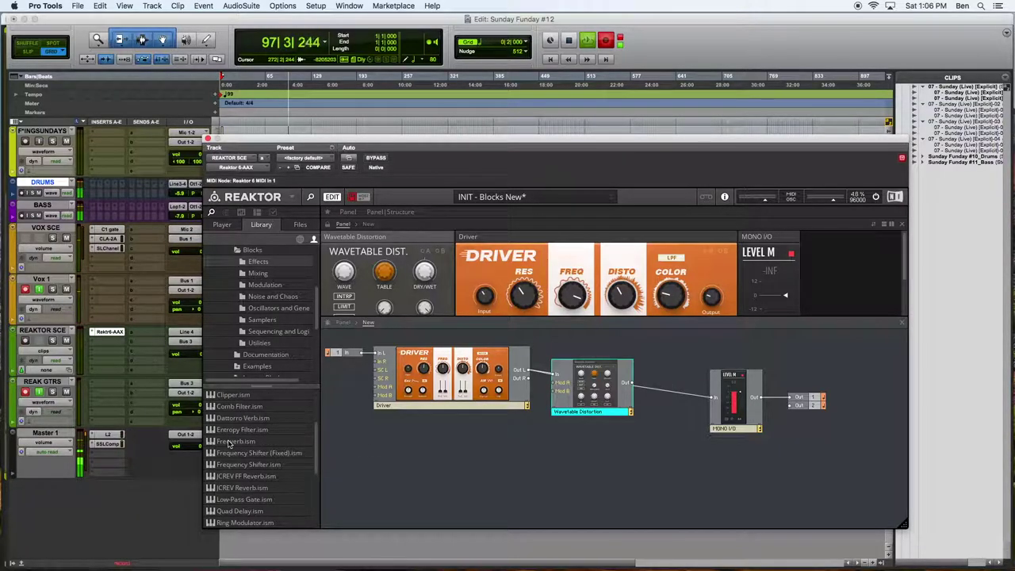
{"action": "left_click", "coordinate": [230, 489]}
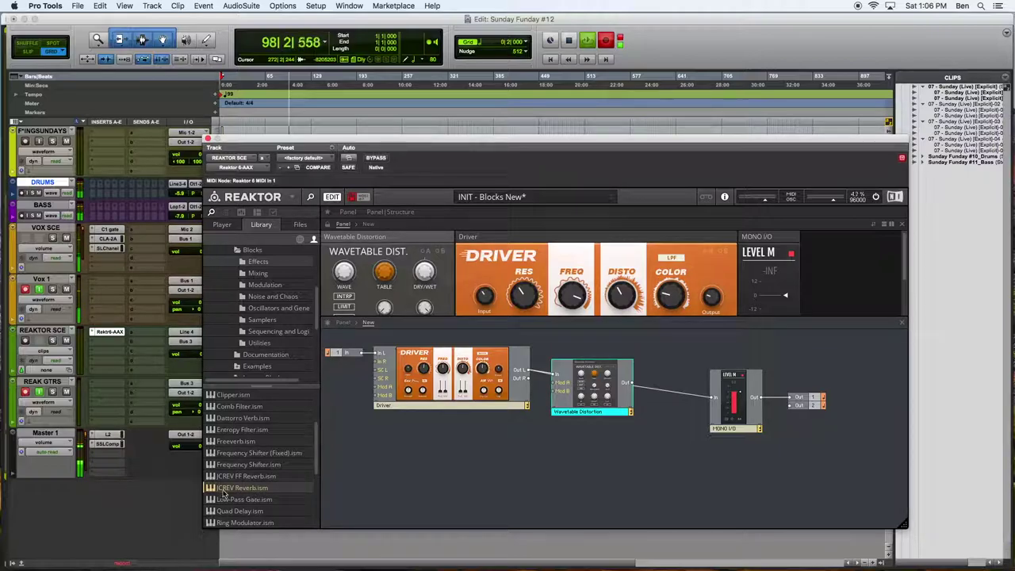
{"action": "scroll", "coordinate": [238, 485], "scroll_direction": "up", "scroll_amount": 3}
{"action": "scroll", "coordinate": [252, 480], "scroll_direction": "up", "scroll_amount": 1}
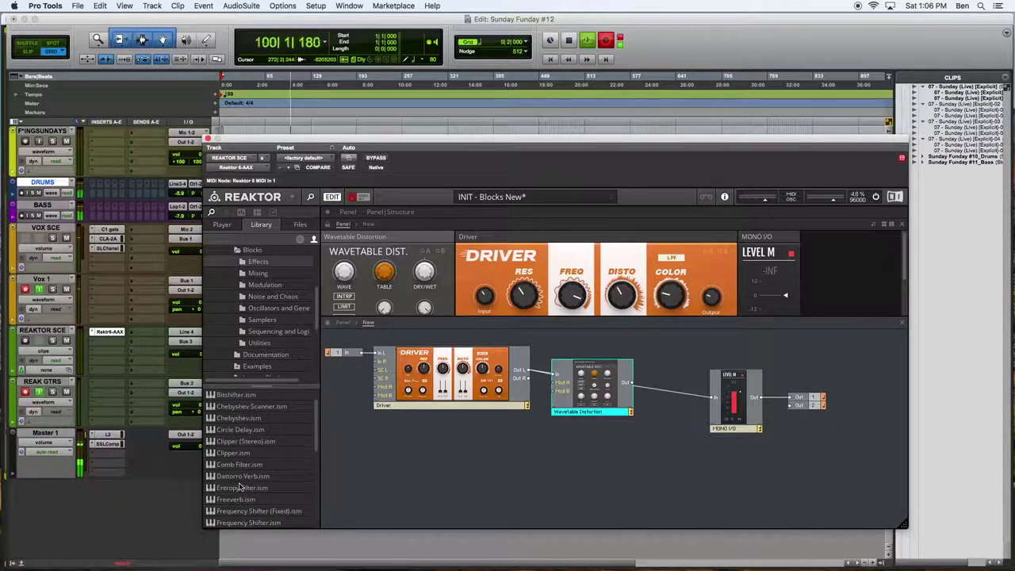
{"action": "scroll", "coordinate": [242, 487], "scroll_direction": "up", "scroll_amount": 2}
{"action": "scroll", "coordinate": [240, 486], "scroll_direction": "down", "scroll_amount": 2}
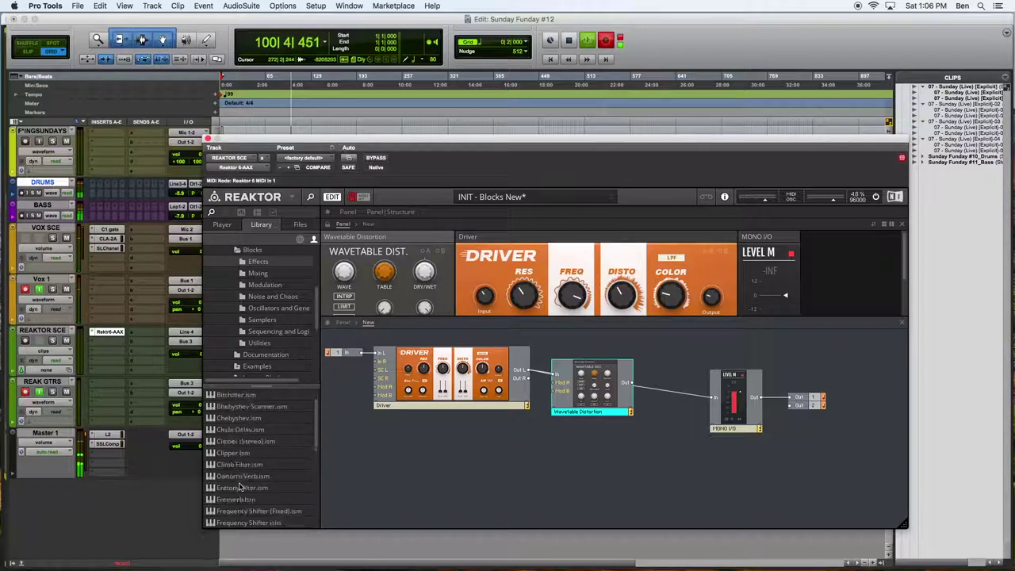
{"action": "scroll", "coordinate": [242, 487], "scroll_direction": "down", "scroll_amount": 5}
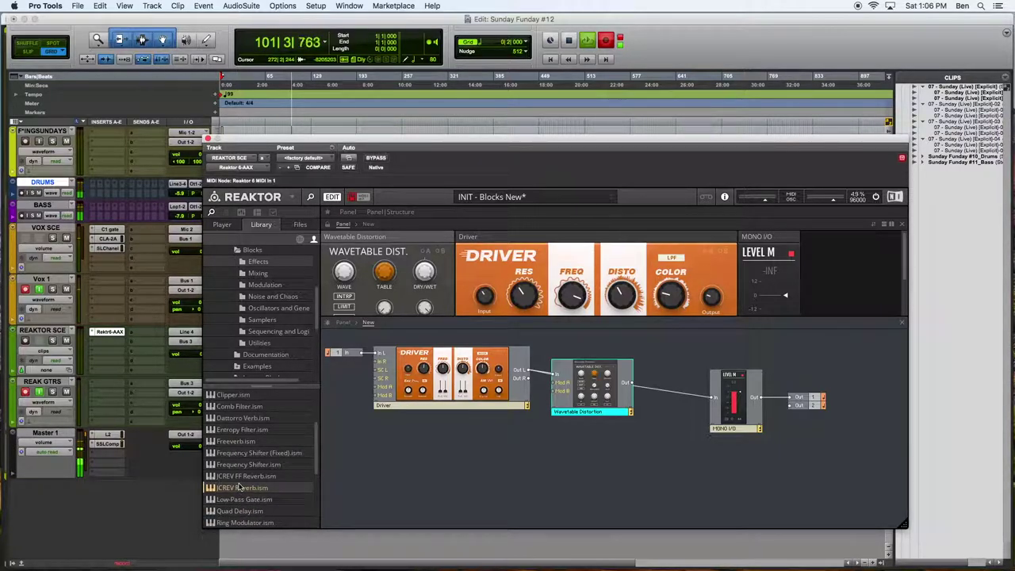
{"action": "left_click_drag", "start_coordinate": [240, 487], "coordinate": [549, 474]}
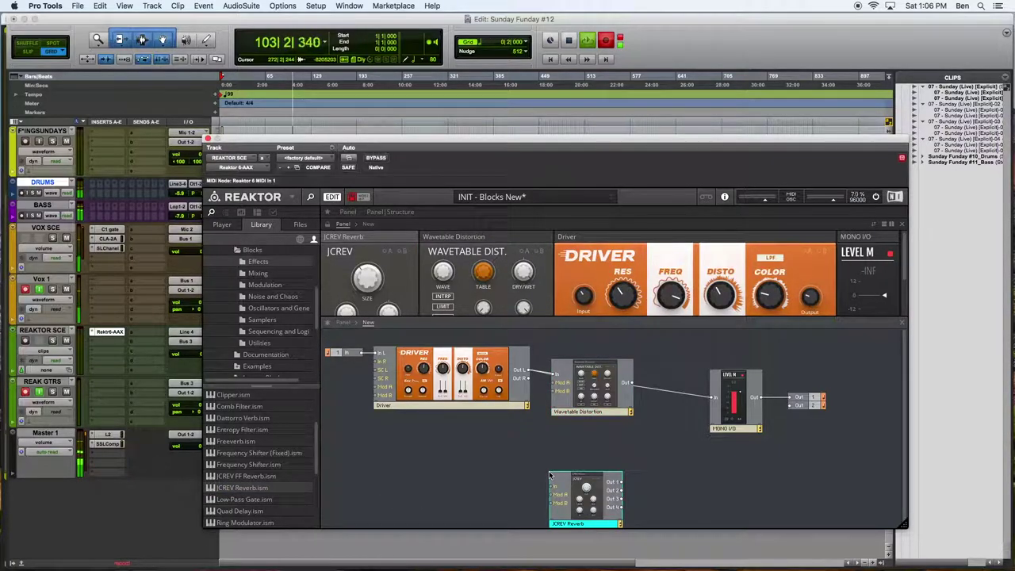
{"action": "left_click_drag", "start_coordinate": [627, 382], "coordinate": [554, 485]}
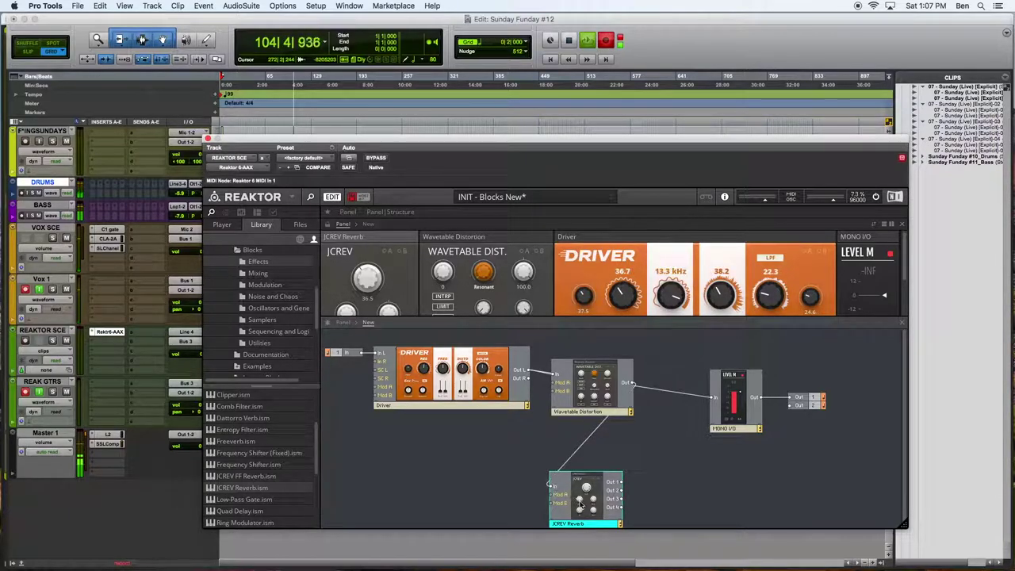
Add the Entropy Filter block to the structure beside the JCREV Reverb
{"action": "scroll", "coordinate": [268, 435], "scroll_direction": "down", "scroll_amount": 3}
{"action": "scroll", "coordinate": [268, 435], "scroll_direction": "down", "scroll_amount": 4}
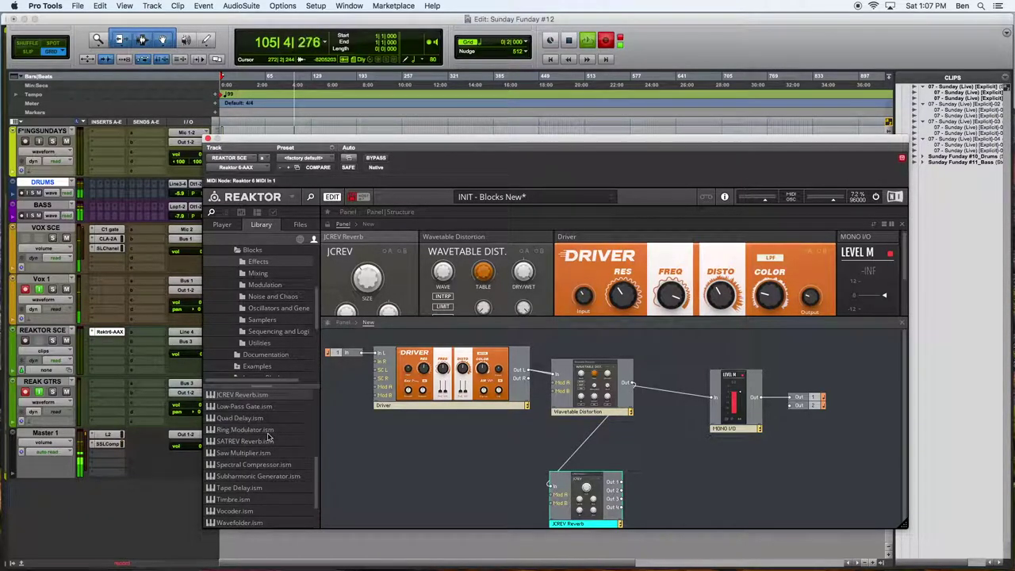
{"action": "scroll", "coordinate": [268, 435], "scroll_direction": "up", "scroll_amount": 3}
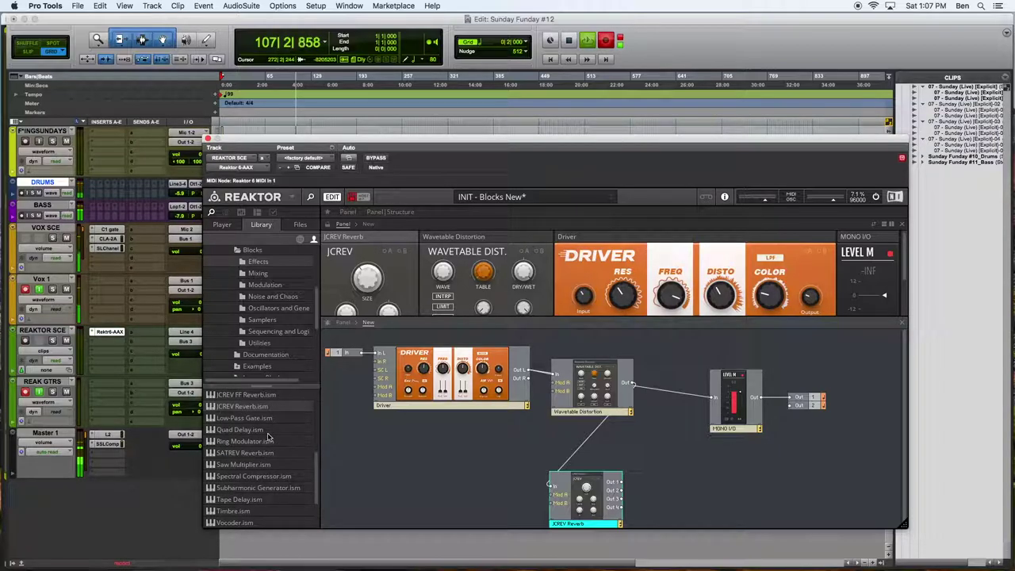
{"action": "scroll", "coordinate": [268, 435], "scroll_direction": "up", "scroll_amount": 2}
{"action": "scroll", "coordinate": [268, 435], "scroll_direction": "up", "scroll_amount": 4}
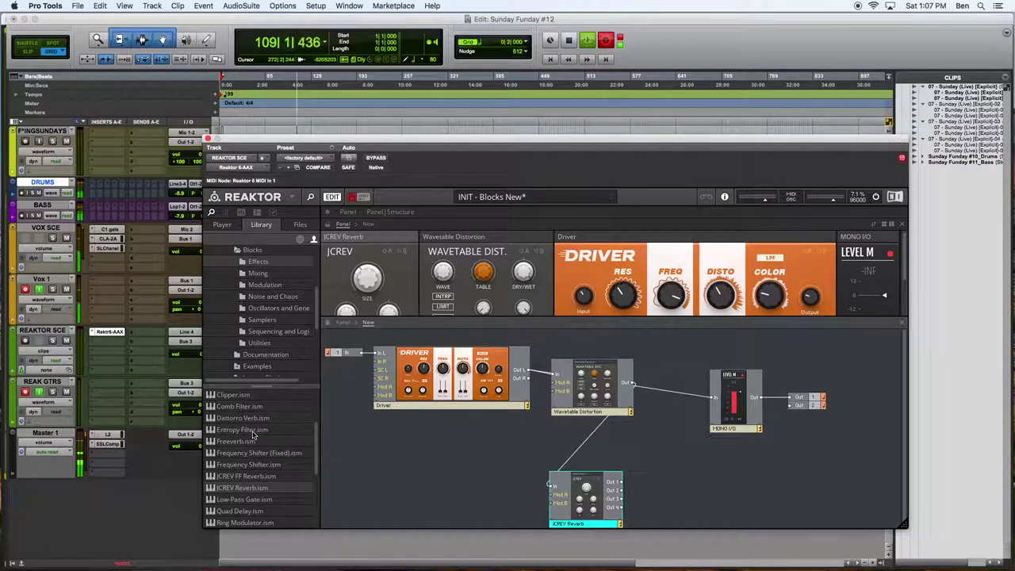
{"action": "left_click", "coordinate": [244, 432]}
{"action": "left_click_drag", "start_coordinate": [259, 432], "coordinate": [652, 474]}
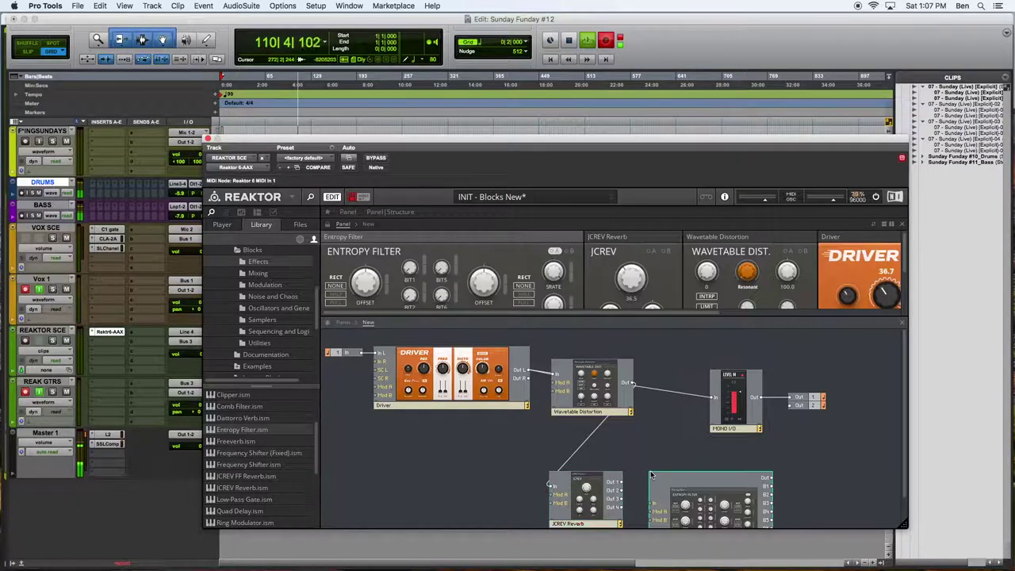
Position the Entropy Filter beside the JCREV Reverb and connect the reverb's Out 1 to the filter's input
{"action": "left_click_drag", "start_coordinate": [702, 509], "coordinate": [686, 468]}
{"action": "mouse_move", "coordinate": [691, 439]}
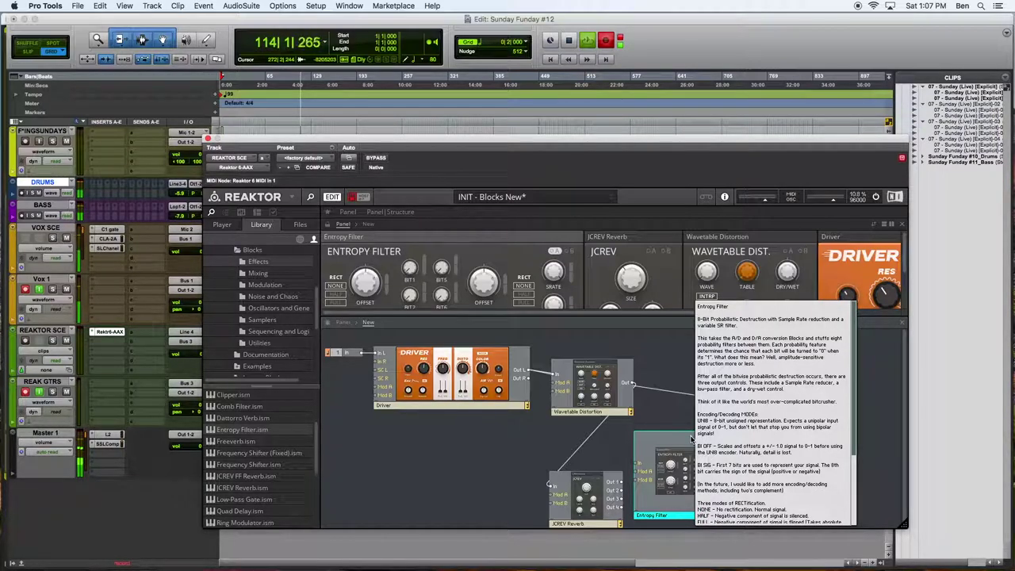
{"action": "left_click_drag", "start_coordinate": [689, 470], "coordinate": [690, 479]}
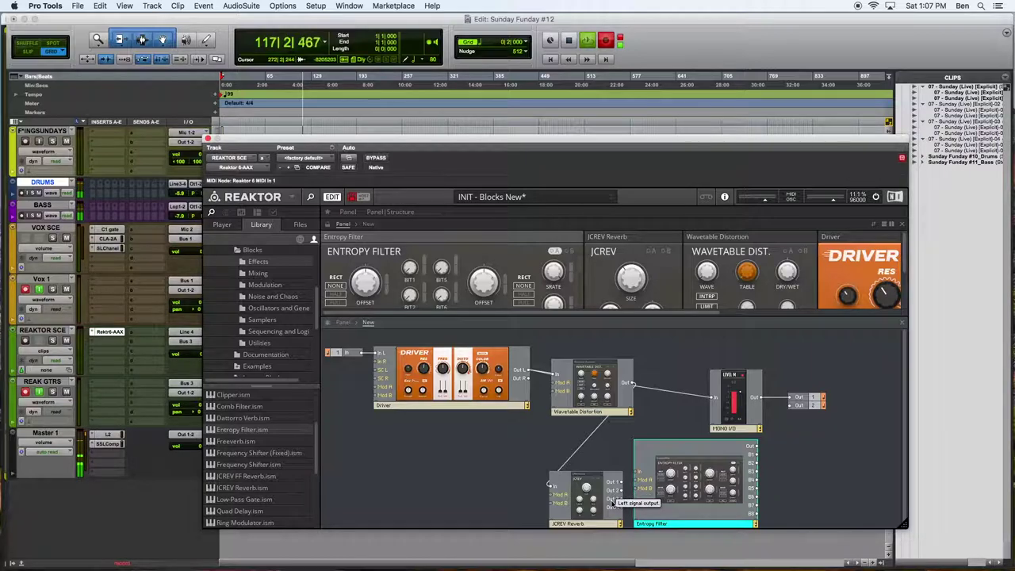
{"action": "mouse_move", "coordinate": [577, 484]}
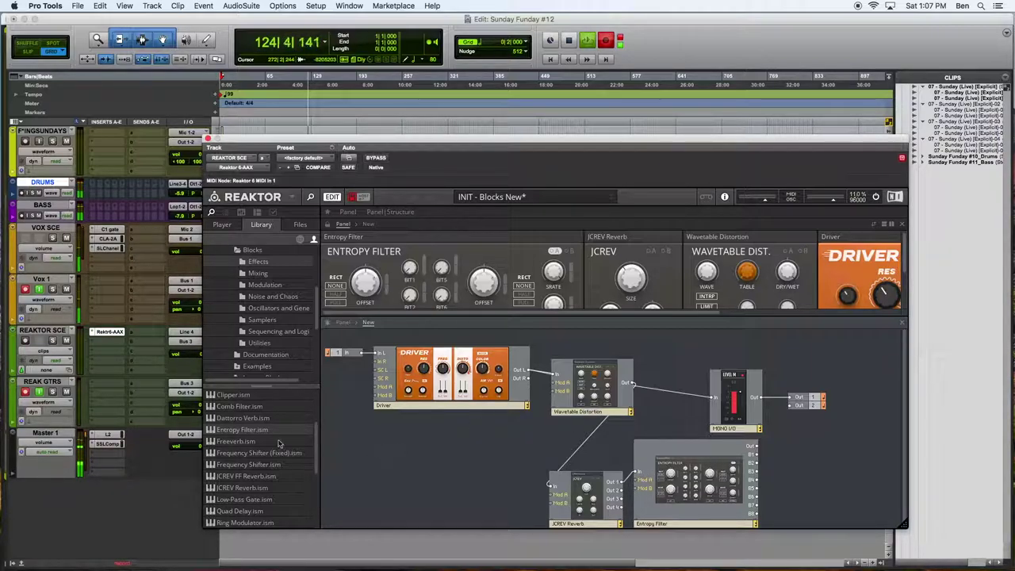
Add the Tape Delay block beside the Entropy Filter and wire its output to the MONO I/O block's input
{"action": "scroll", "coordinate": [247, 419], "scroll_direction": "down", "scroll_amount": 5}
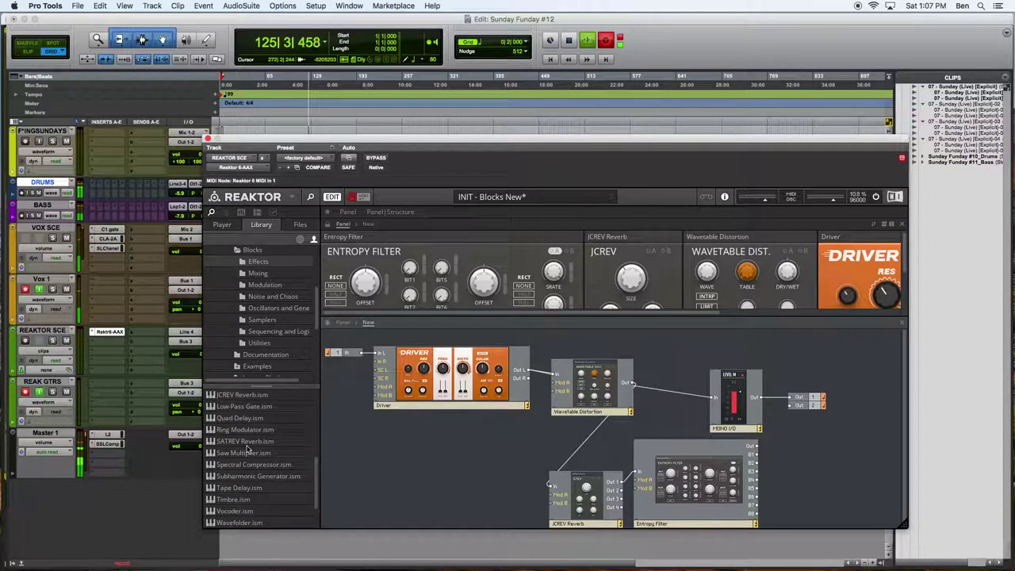
{"action": "left_click_drag", "start_coordinate": [226, 452], "coordinate": [785, 466]}
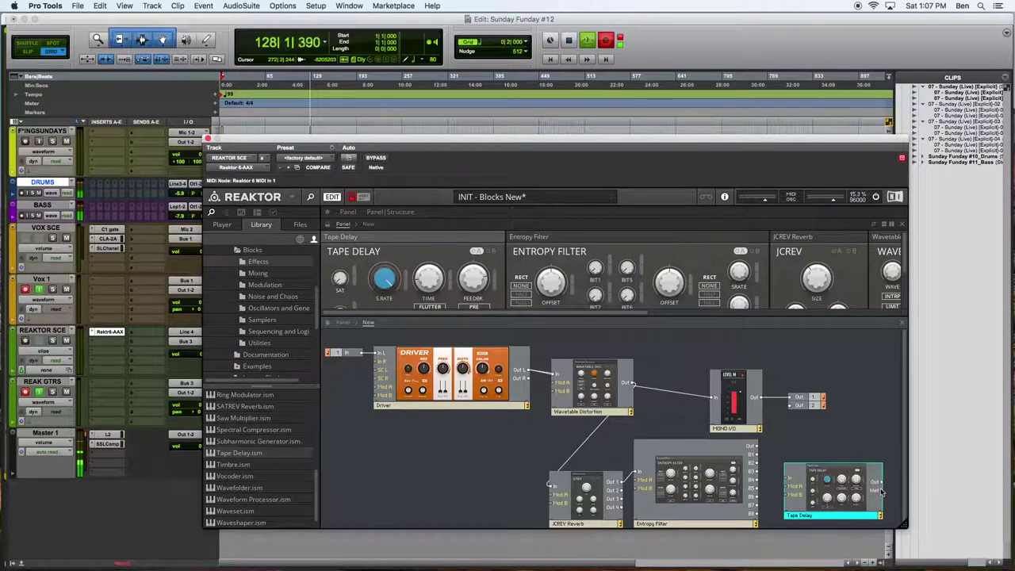
{"action": "left_click_drag", "start_coordinate": [879, 481], "coordinate": [713, 400]}
{"action": "left_click", "coordinate": [686, 379]}
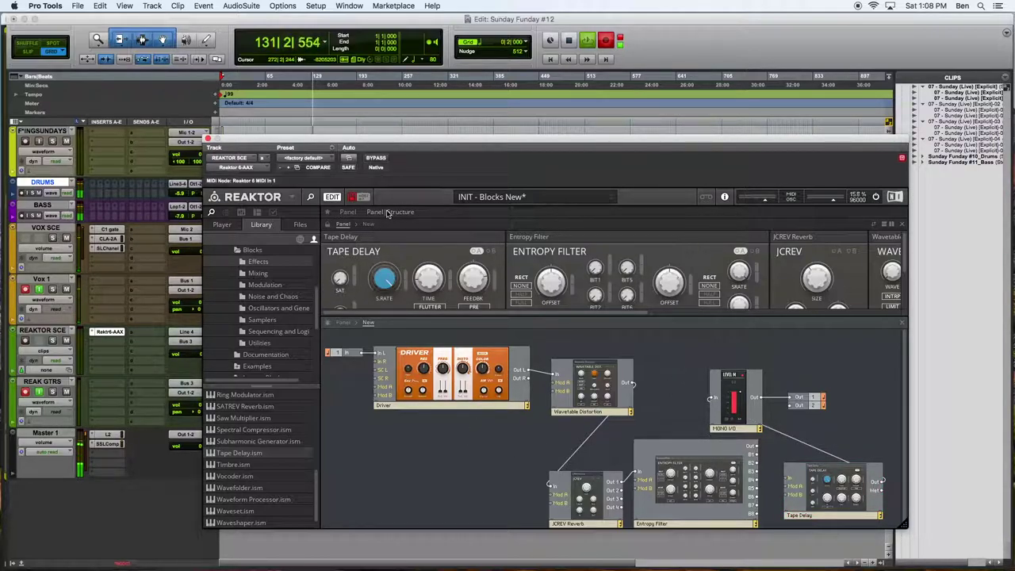
Show only the panel and arrange the Entropy Filter, Tape Delay and MONO I/O in order on a second row
{"action": "left_click", "coordinate": [347, 212]}
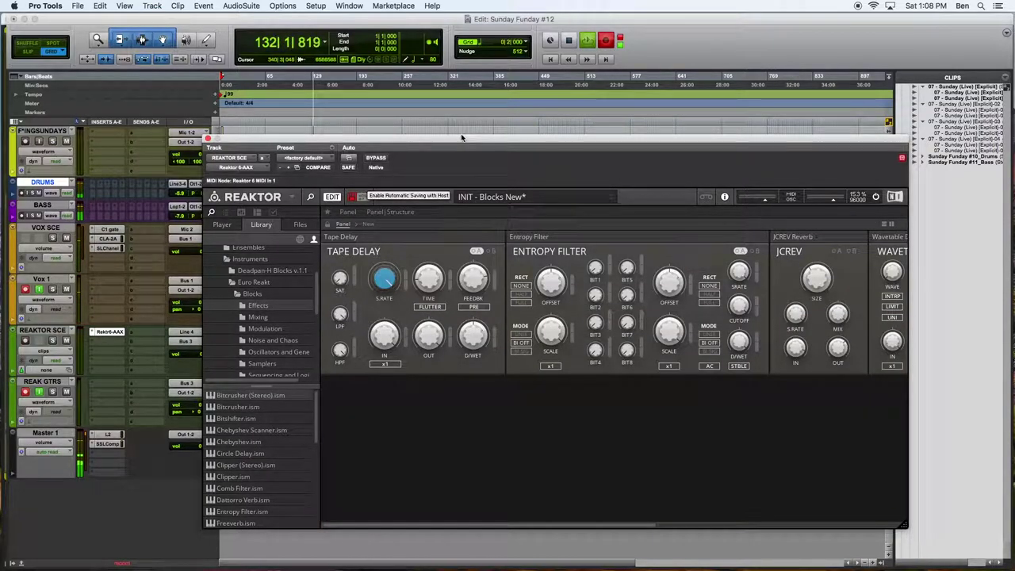
{"action": "left_click_drag", "start_coordinate": [447, 140], "coordinate": [393, 72]}
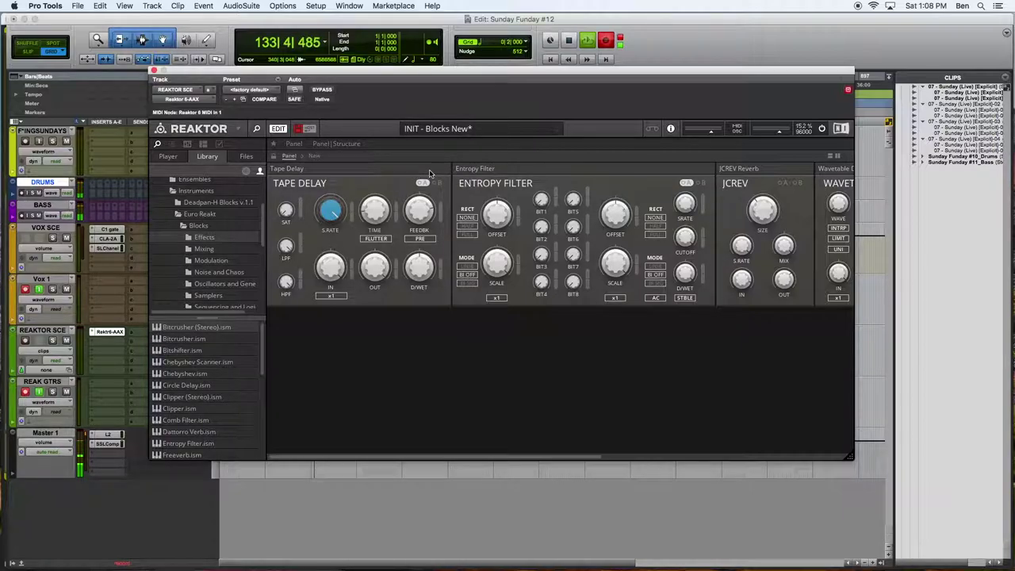
{"action": "left_click_drag", "start_coordinate": [477, 171], "coordinate": [356, 329]}
{"action": "left_click_drag", "start_coordinate": [317, 169], "coordinate": [578, 319]}
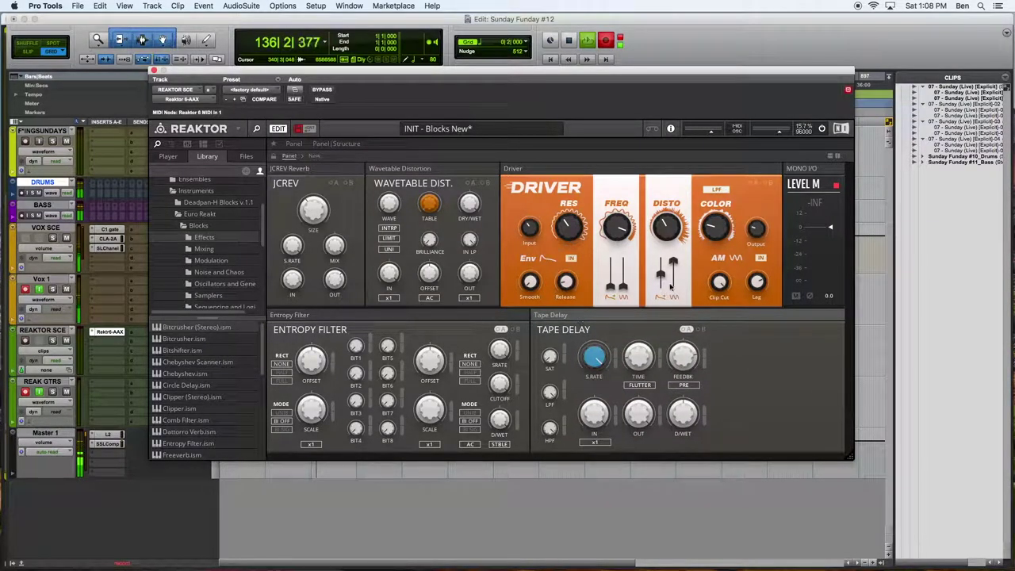
{"action": "left_click_drag", "start_coordinate": [816, 168], "coordinate": [740, 314]}
{"action": "mouse_move", "coordinate": [410, 170]}
{"action": "left_mouse_down"}
{"action": "mouse_move", "coordinate": [326, 166]}
{"action": "mouse_move", "coordinate": [409, 171]}
{"action": "left_mouse_up"}
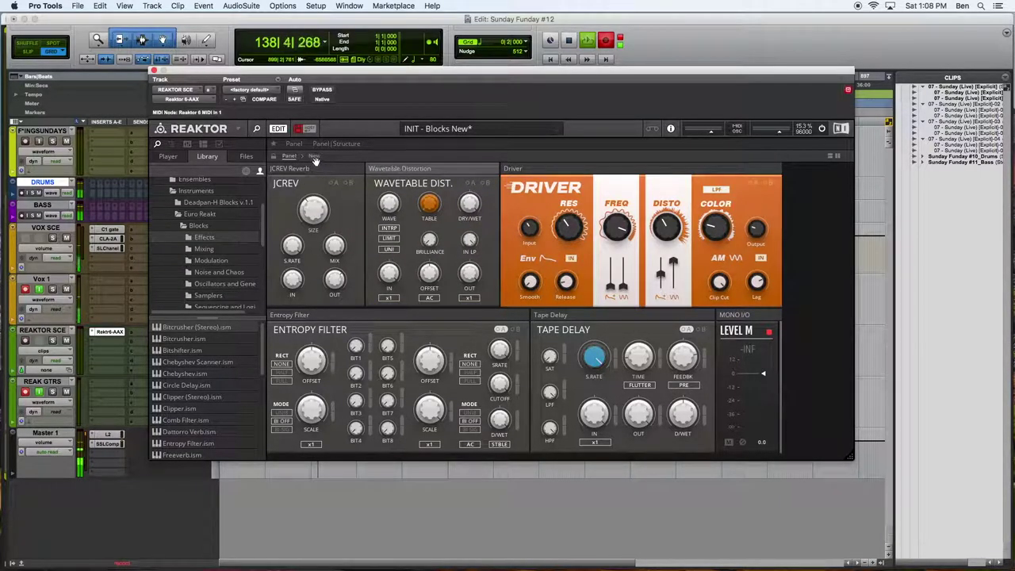
Reorder the panel's upper row as Driver, Wavetable Distortion and JCREV Reverb
{"action": "left_click_drag", "start_coordinate": [311, 168], "coordinate": [730, 171]}
{"action": "left_click_drag", "start_coordinate": [431, 172], "coordinate": [295, 171]}
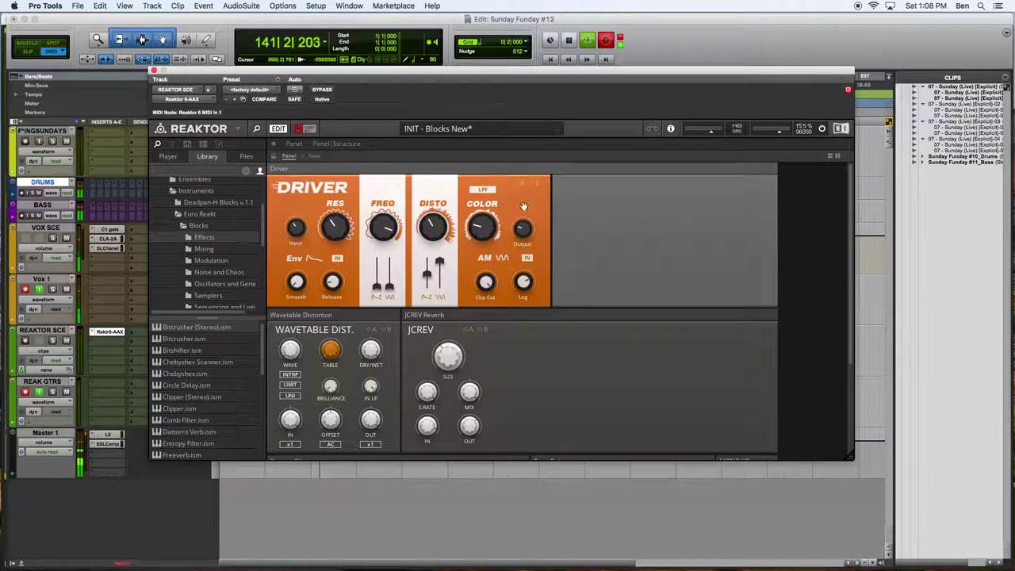
{"action": "left_click_drag", "start_coordinate": [328, 314], "coordinate": [594, 168]}
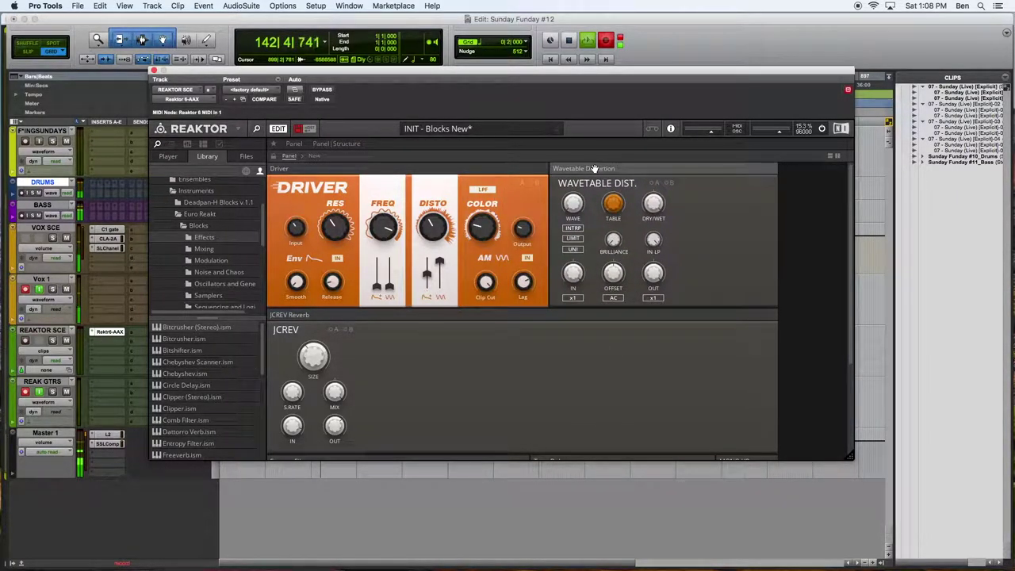
{"action": "left_click_drag", "start_coordinate": [294, 315], "coordinate": [710, 167]}
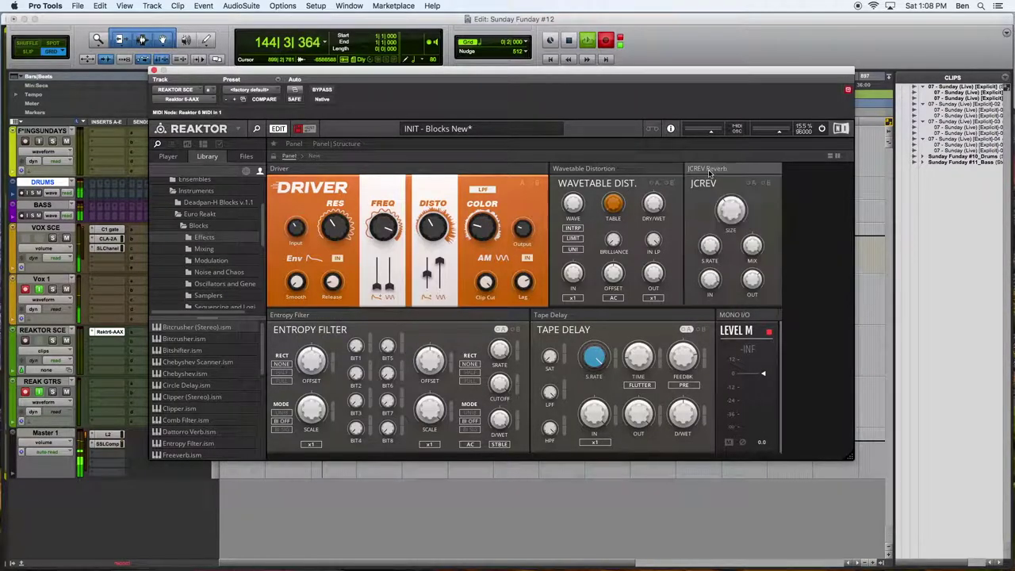
{"action": "mouse_move", "coordinate": [312, 318]}
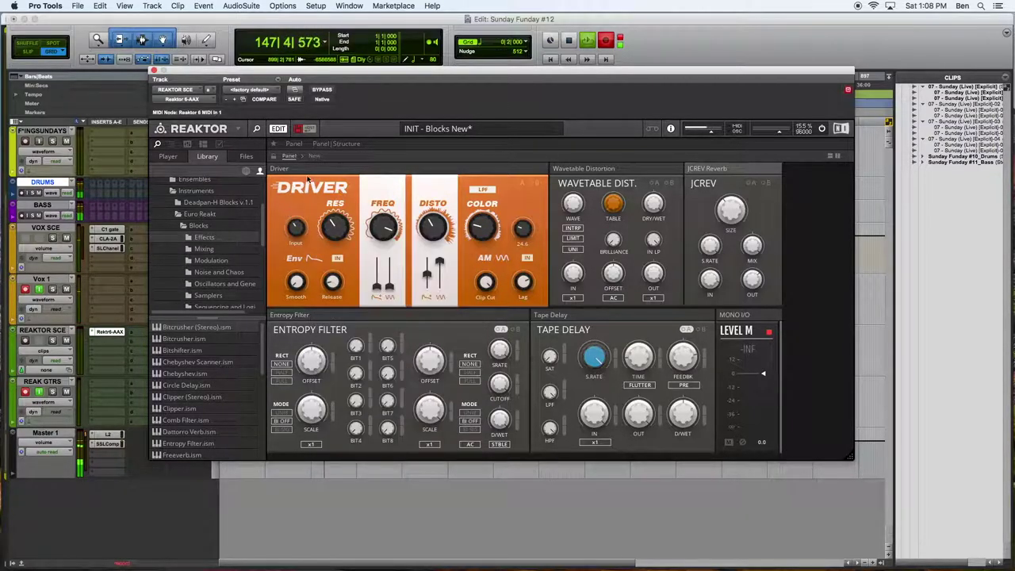
Connect the Entropy Filter's main output to the Tape Delay's input, then leave edit mode with only the panel shown and the browser hidden
{"action": "left_click", "coordinate": [336, 143]}
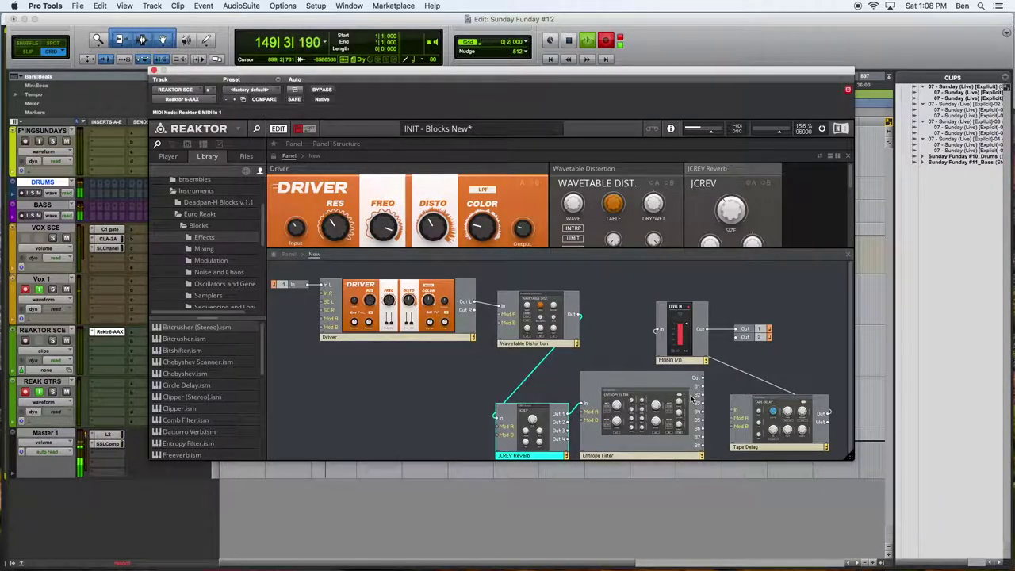
{"action": "left_click_drag", "start_coordinate": [700, 379], "coordinate": [734, 410]}
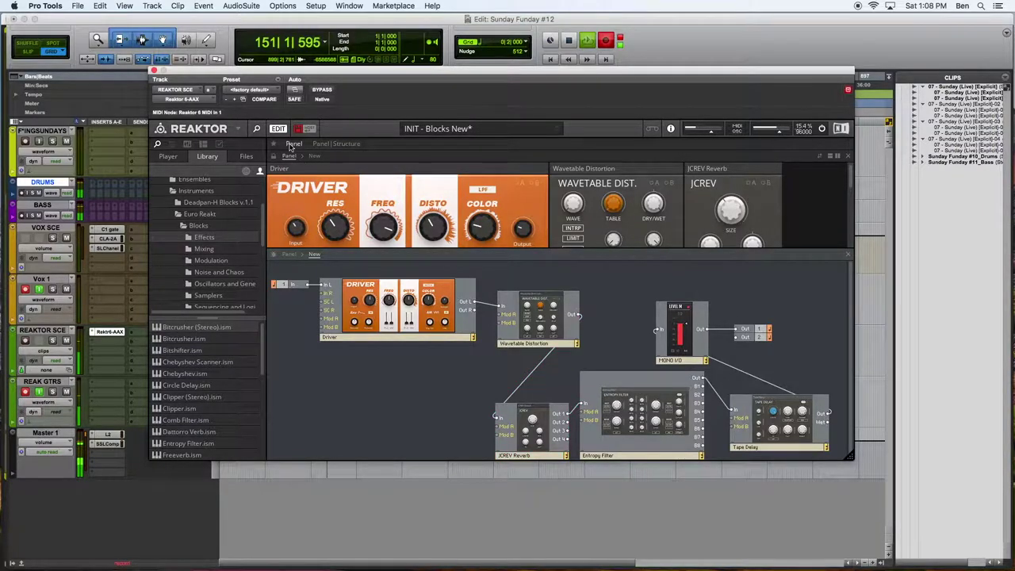
{"action": "left_click", "coordinate": [290, 145]}
{"action": "left_click", "coordinate": [278, 129]}
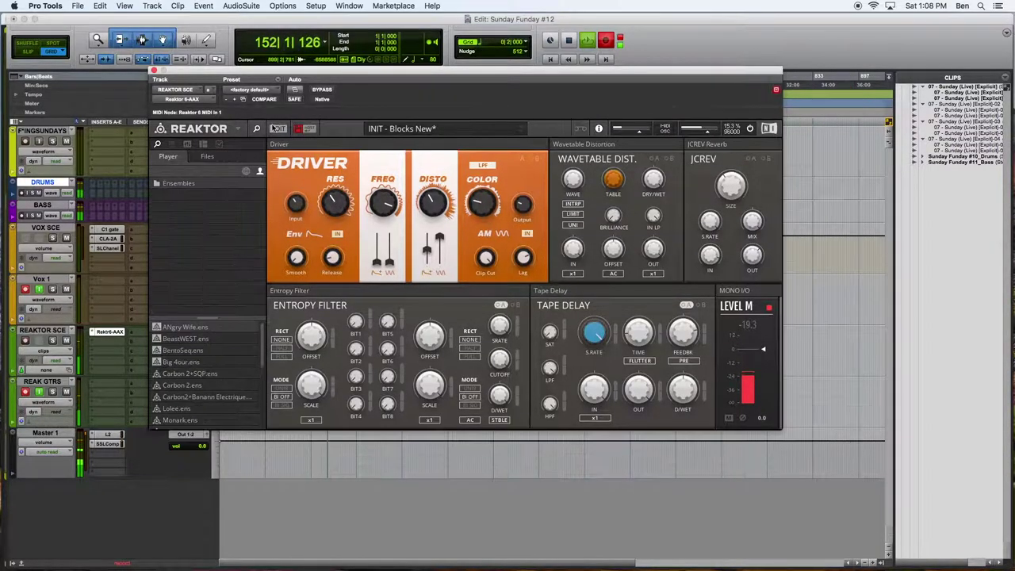
{"action": "left_click", "coordinate": [256, 128]}
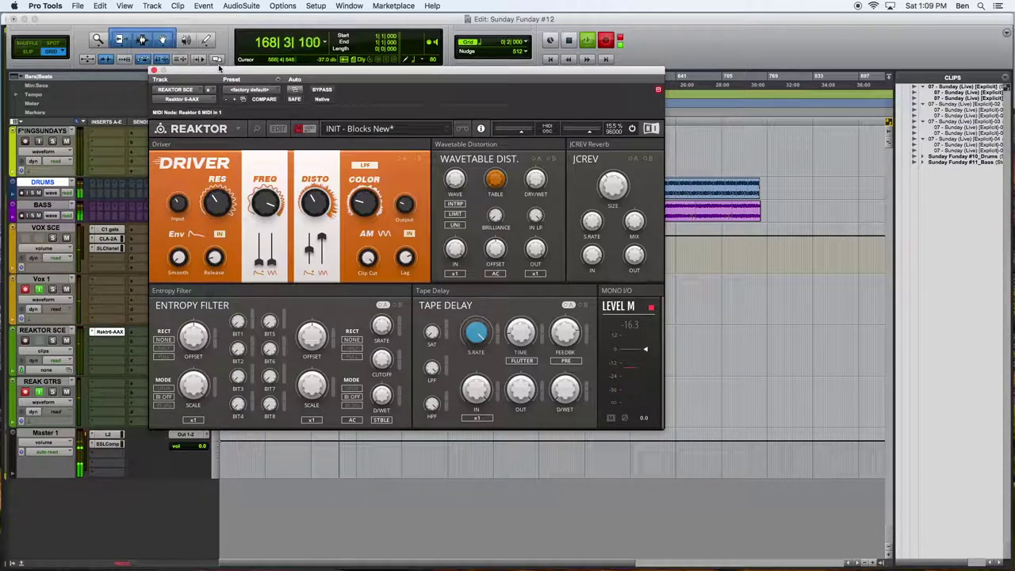
Move the plug-in window clear of the track controls and lower the DRUMS volume to -21.6 and BASS to -24.8
{"action": "left_click_drag", "start_coordinate": [219, 71], "coordinate": [294, 134]}
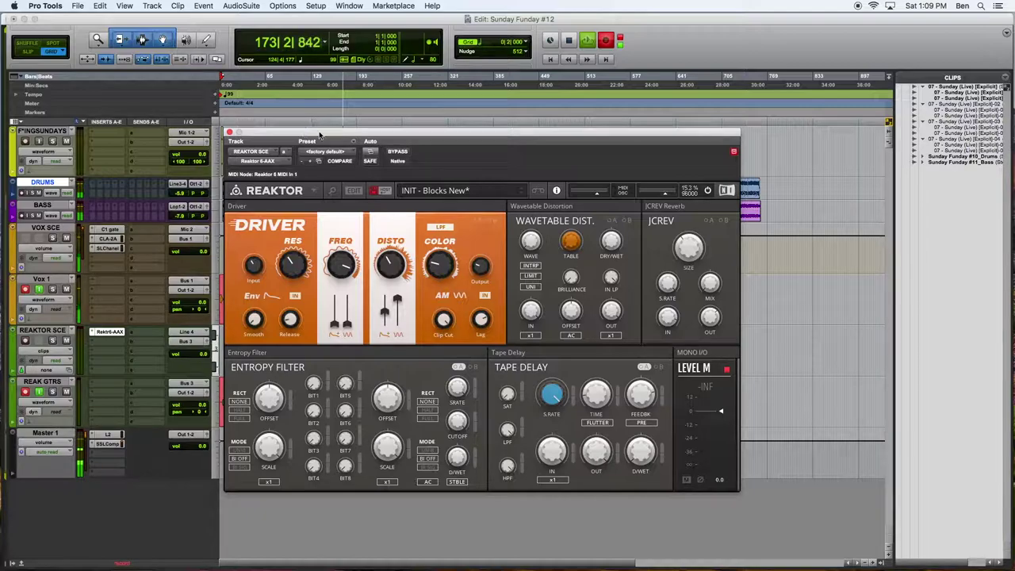
{"action": "left_click_drag", "start_coordinate": [306, 133], "coordinate": [320, 142]}
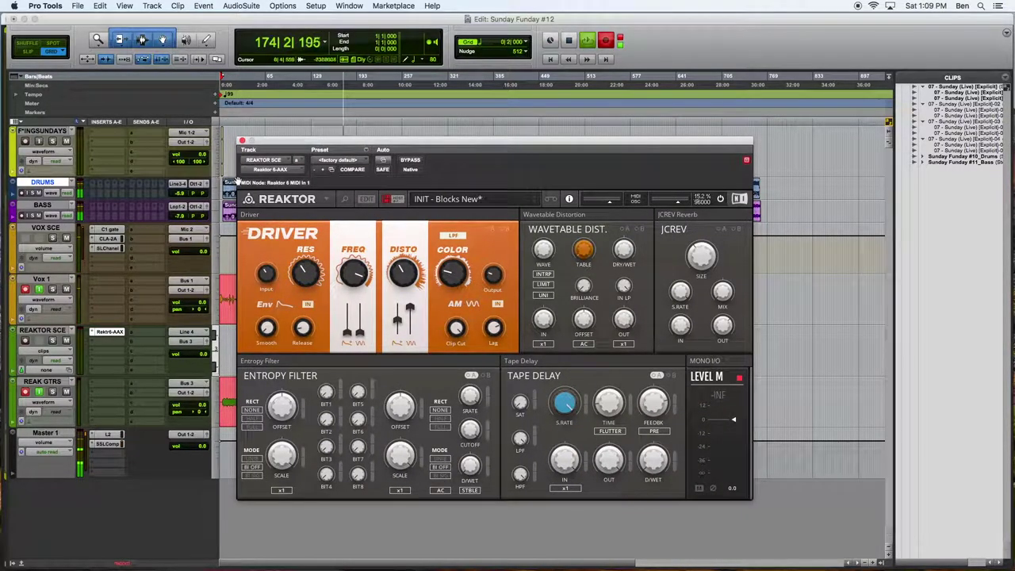
{"action": "left_click_drag", "start_coordinate": [180, 195], "coordinate": [179, 231]}
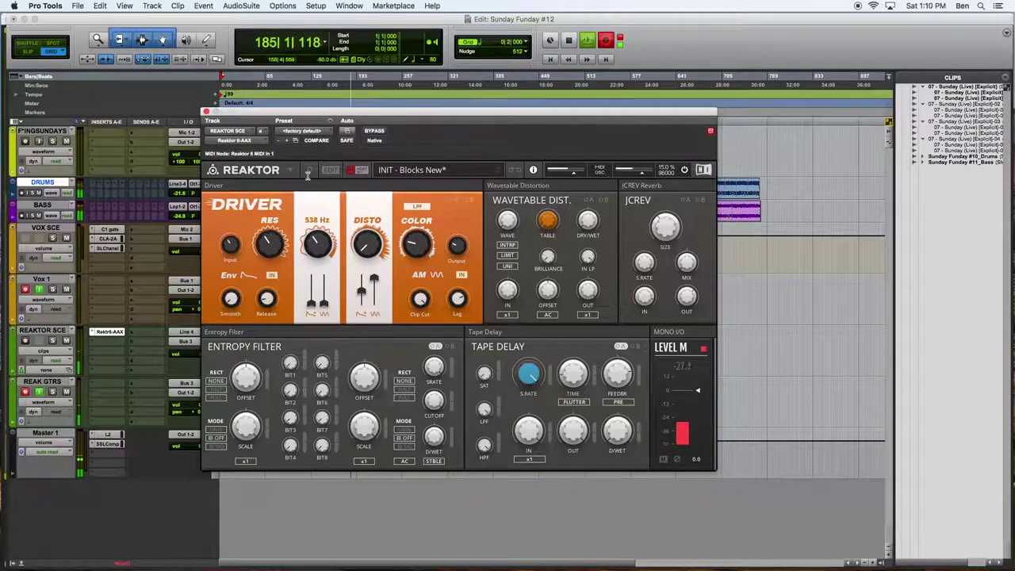
Adjust the Driver block to a frequency of 1.03 kHz, a resonance of 0 and an output of 50
{"action": "left_click_drag", "start_coordinate": [314, 232], "coordinate": [316, 341]}
{"action": "left_click_drag", "start_coordinate": [266, 238], "coordinate": [258, 519]}
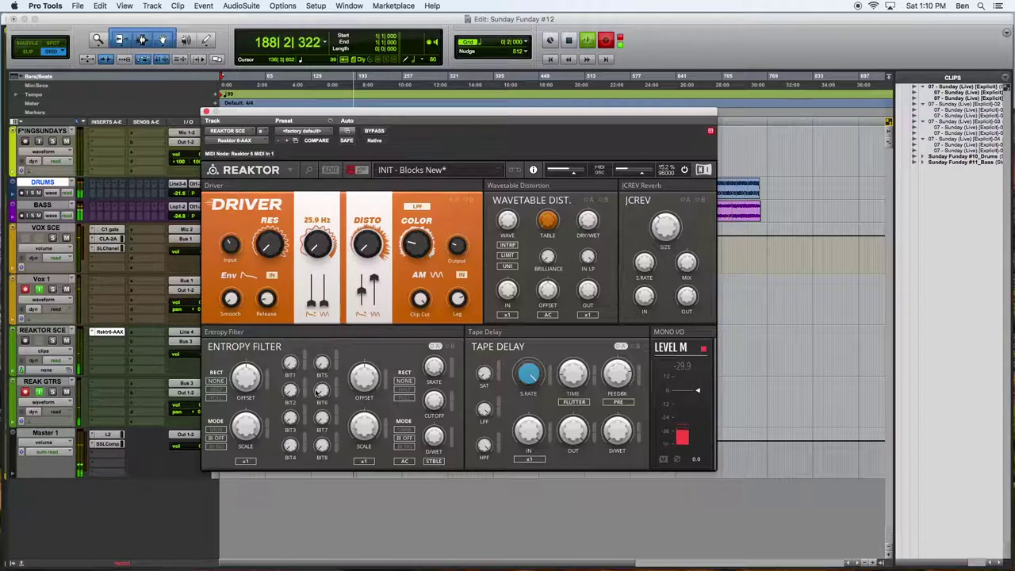
{"action": "double_click", "coordinate": [455, 245]}
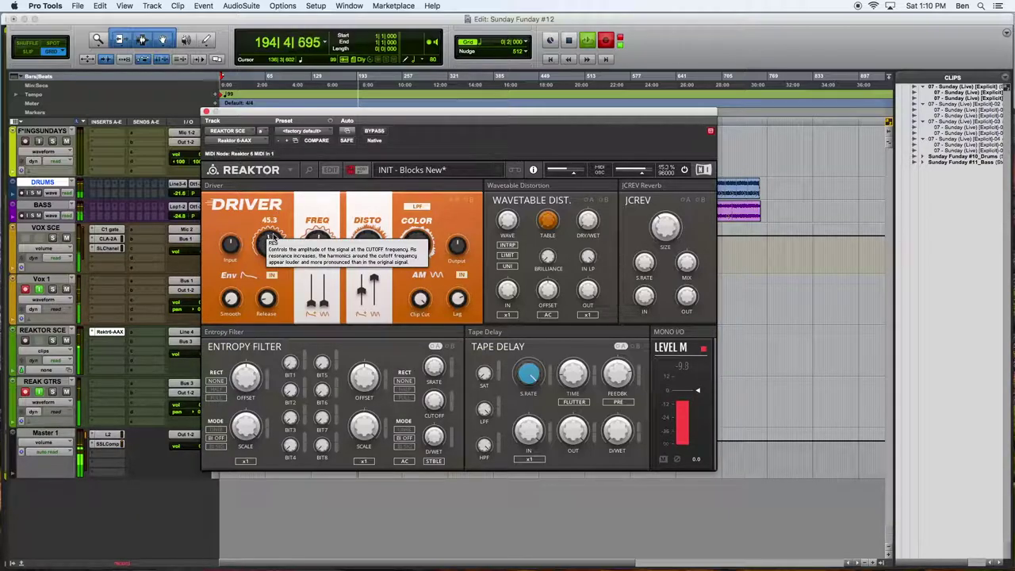
{"action": "left_click_drag", "start_coordinate": [270, 244], "coordinate": [265, 398]}
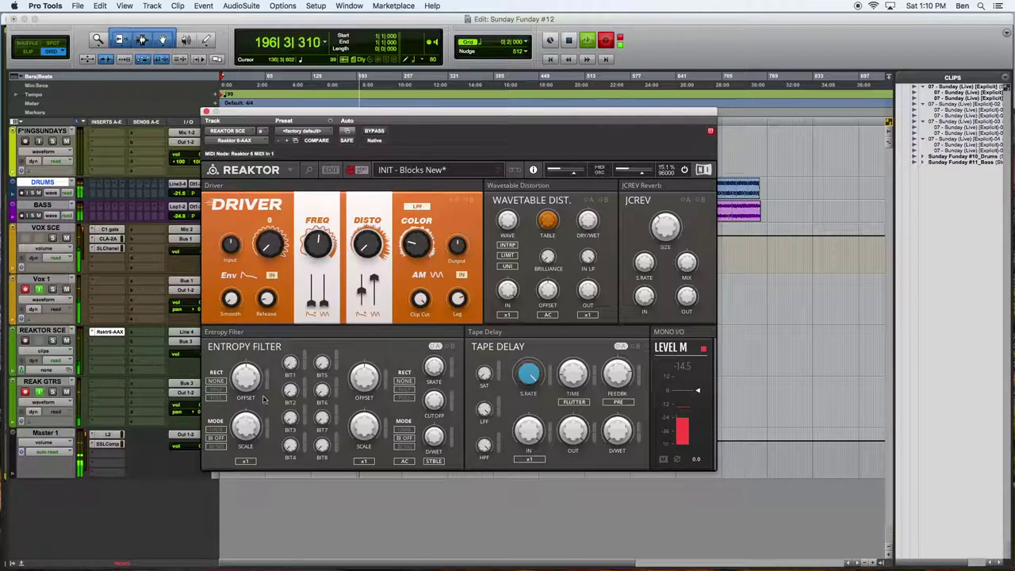
Take the Driver out of the signal path by wiring input 1 directly to the Wavetable Distortion, and return to the panel-only view
{"action": "left_click", "coordinate": [331, 170]}
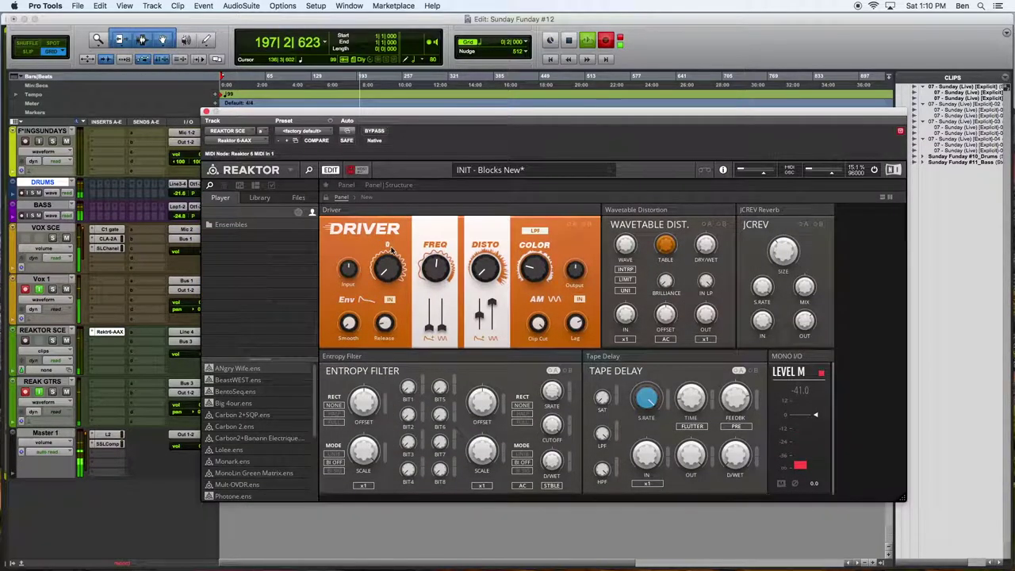
{"action": "left_click", "coordinate": [399, 185]}
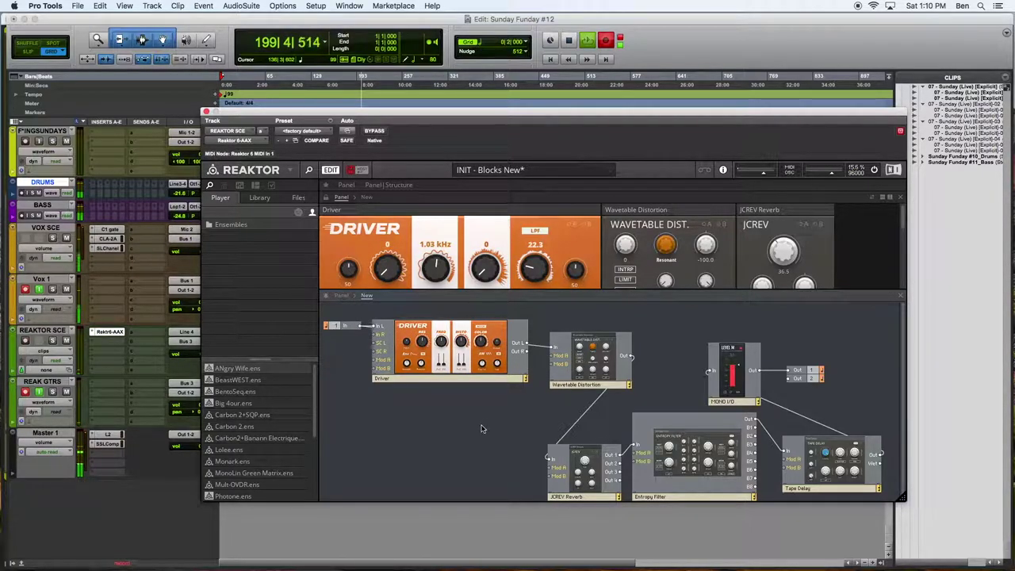
{"action": "left_click", "coordinate": [459, 358]}
{"action": "left_click_drag", "start_coordinate": [460, 358], "coordinate": [416, 393]}
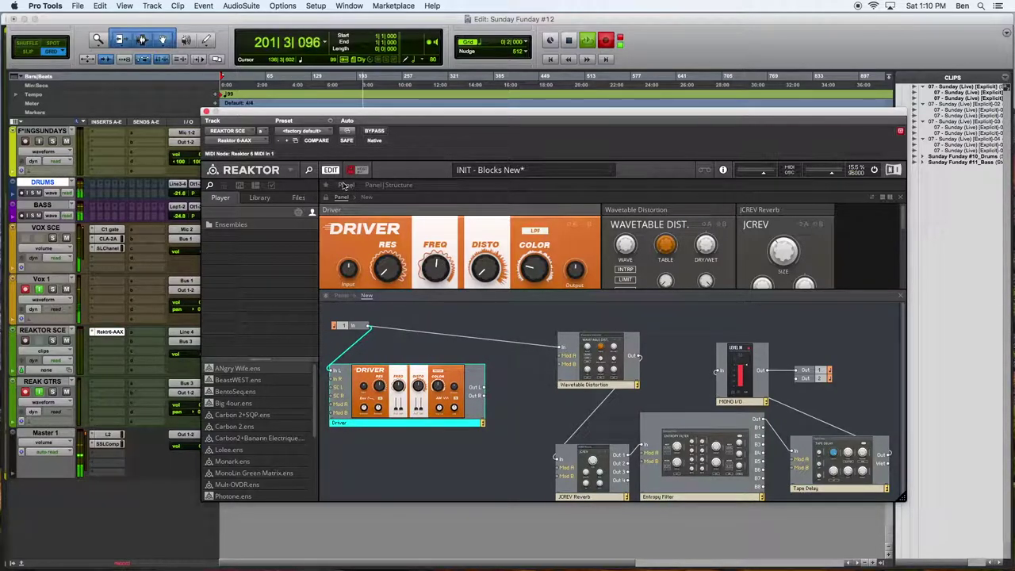
{"action": "left_click", "coordinate": [346, 184]}
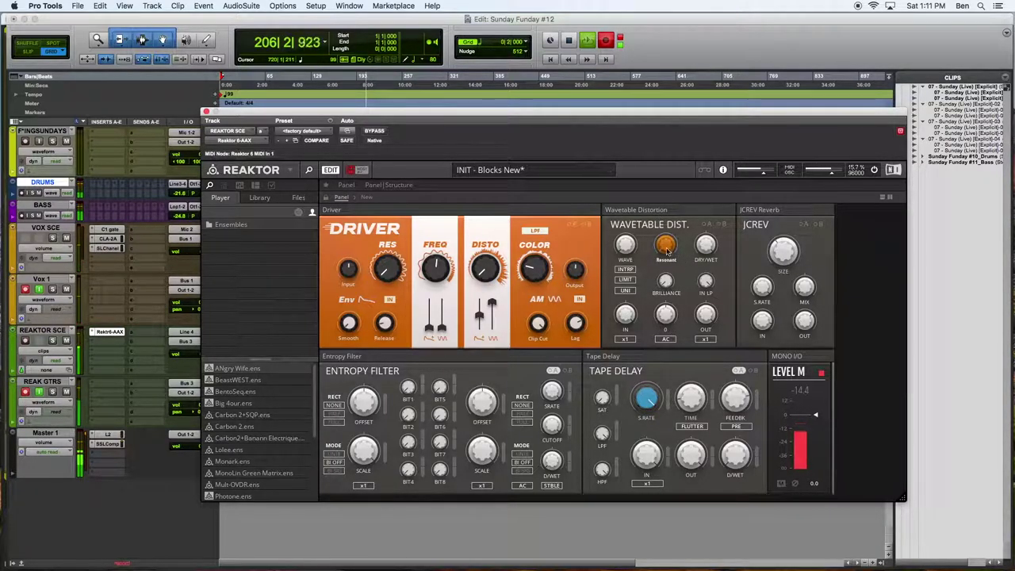
Audition different tables in the Wavetable Distortion, including Formant 2, and adjust its dry/wet mix
{"action": "mouse_move", "coordinate": [666, 235]}
{"action": "left_mouse_down"}
{"action": "mouse_move", "coordinate": [663, 225]}
{"action": "mouse_move", "coordinate": [666, 251]}
{"action": "mouse_move", "coordinate": [666, 241]}
{"action": "left_mouse_up"}
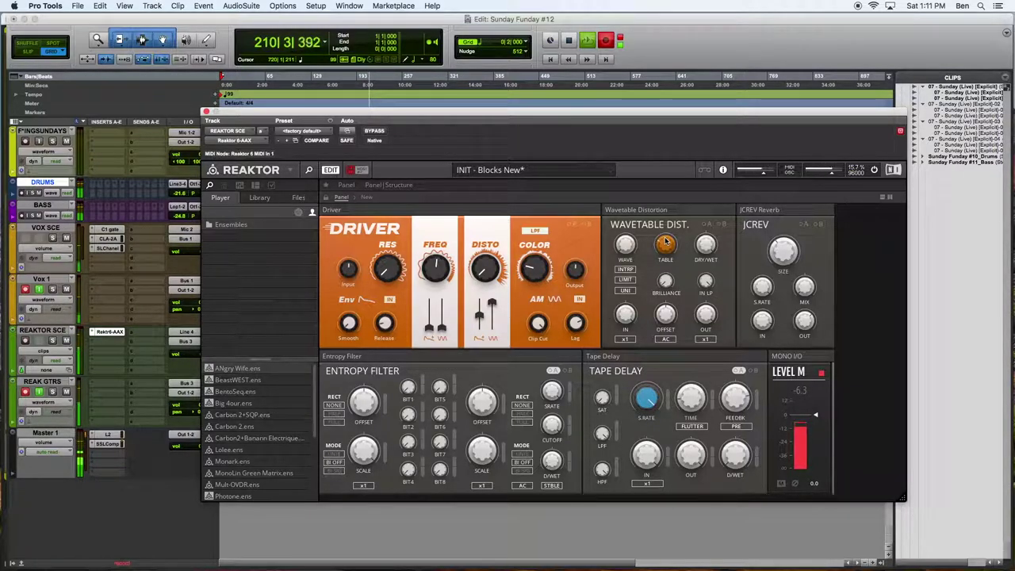
{"action": "left_click_drag", "start_coordinate": [665, 241], "coordinate": [663, 234]}
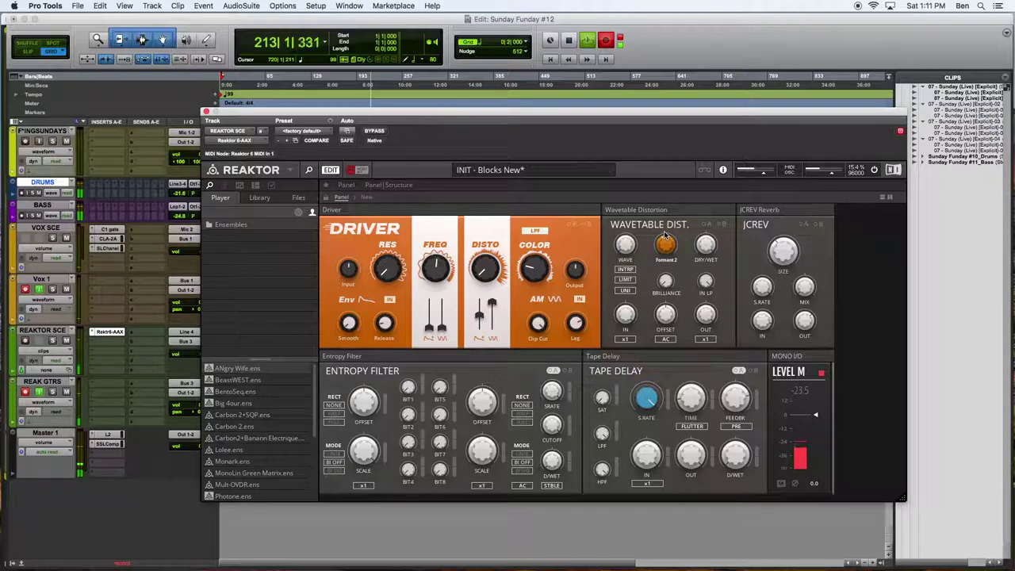
{"action": "left_click_drag", "start_coordinate": [665, 245], "coordinate": [664, 240]}
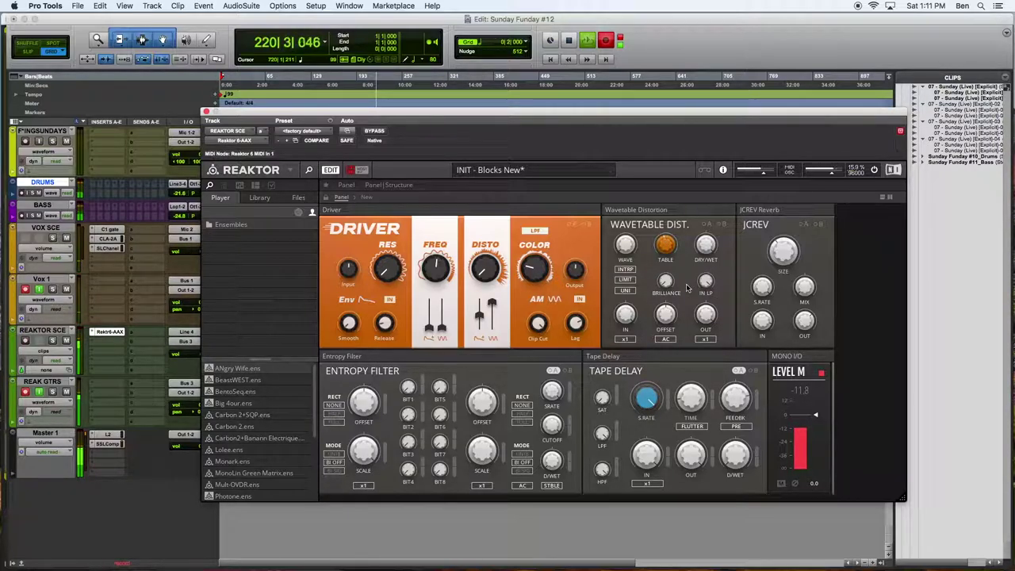
{"action": "left_click_drag", "start_coordinate": [704, 246], "coordinate": [703, 293]}
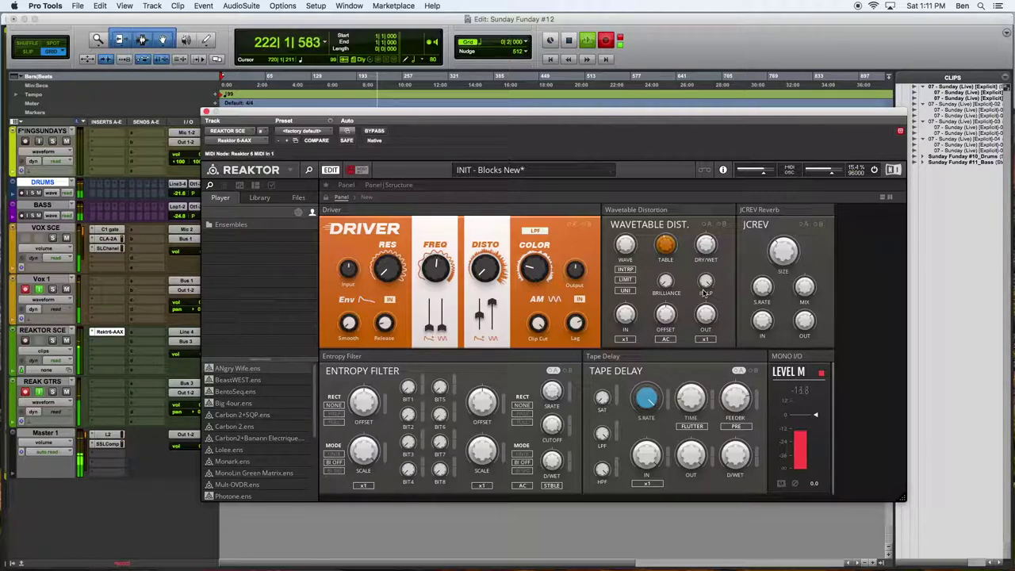
{"action": "left_click_drag", "start_coordinate": [699, 253], "coordinate": [700, 239]}
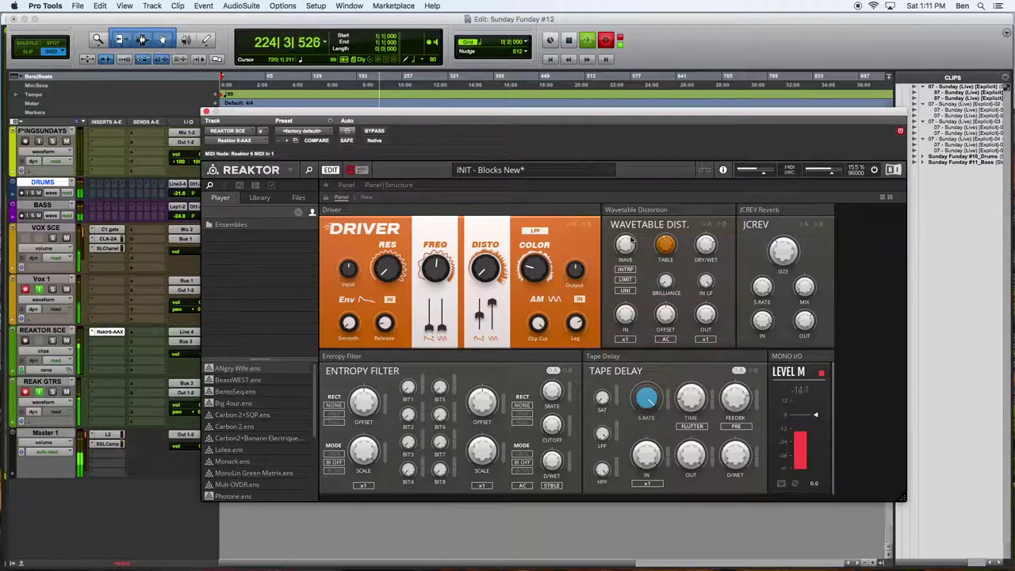
Sweep the Wavetable Distortion's wave position and fine-tune its table selection
{"action": "mouse_move", "coordinate": [616, 253]}
{"action": "left_click_drag", "start_coordinate": [617, 254], "coordinate": [634, 83]}
{"action": "left_click_drag", "start_coordinate": [620, 240], "coordinate": [624, 249]}
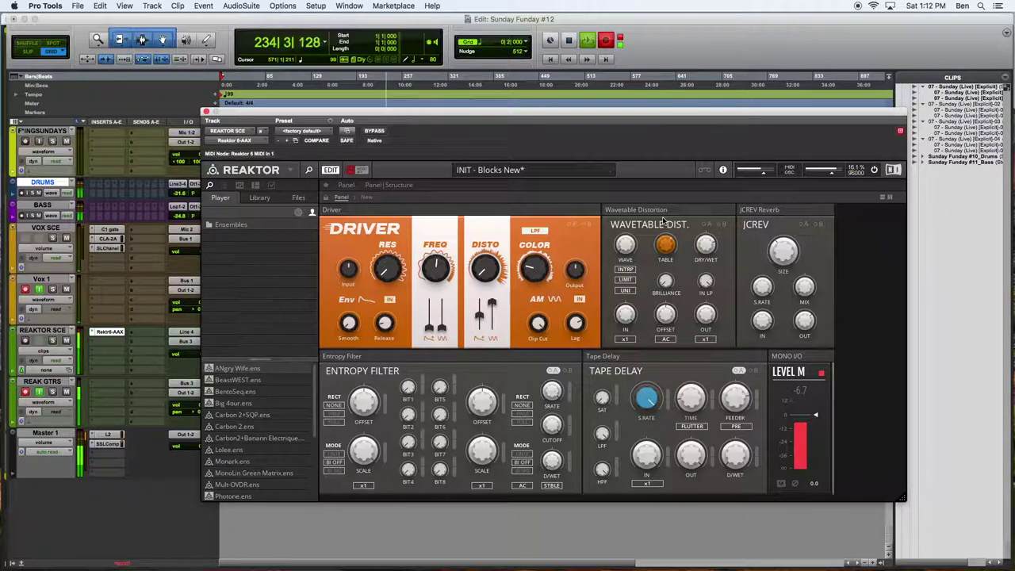
{"action": "left_click_drag", "start_coordinate": [661, 247], "coordinate": [661, 245]}
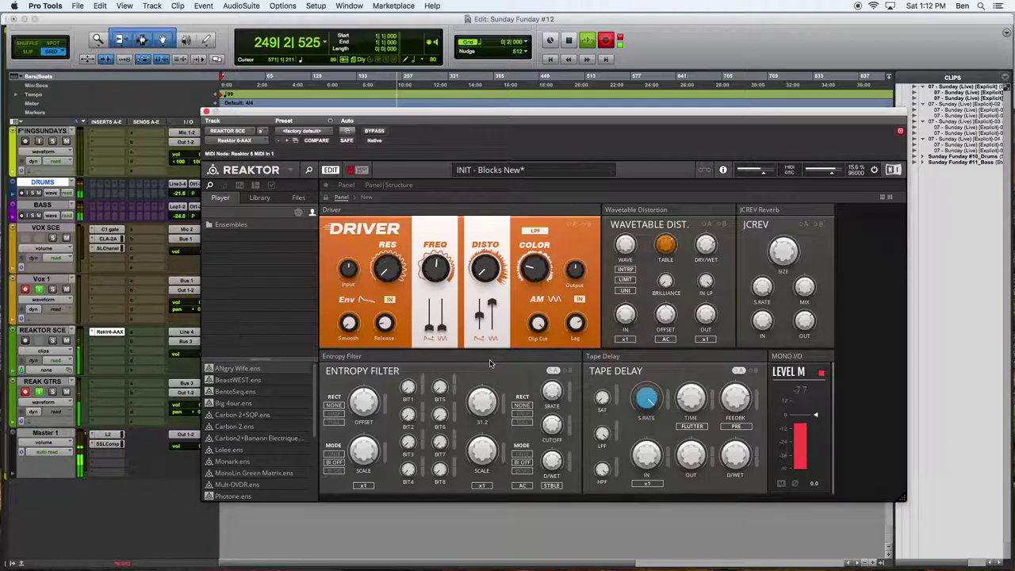
Adjust the Entropy Filter's first offset and its BIT2 probability, setting BIT2 to 24.2
{"action": "left_click_drag", "start_coordinate": [355, 402], "coordinate": [355, 435]}
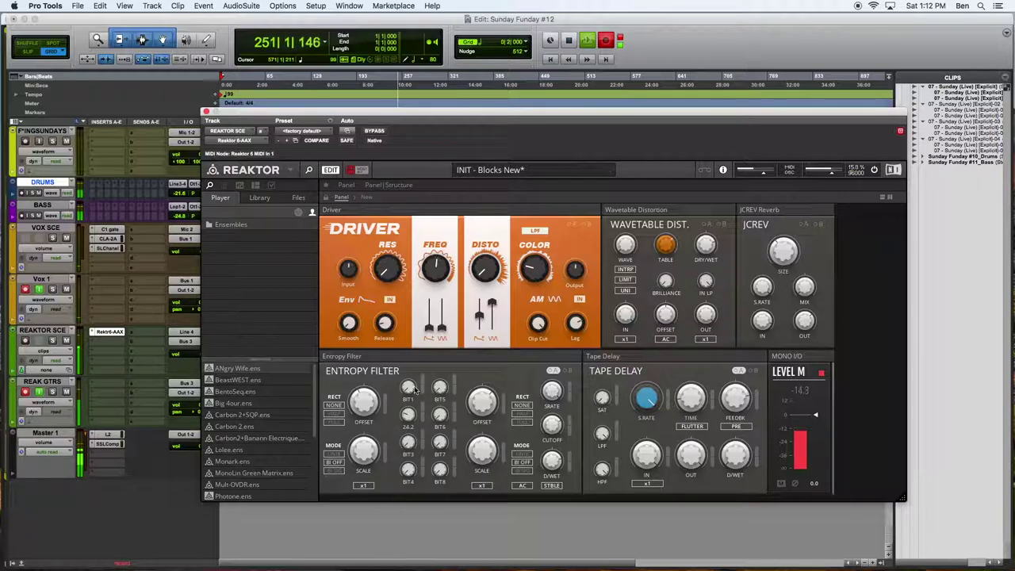
{"action": "mouse_move", "coordinate": [361, 358]}
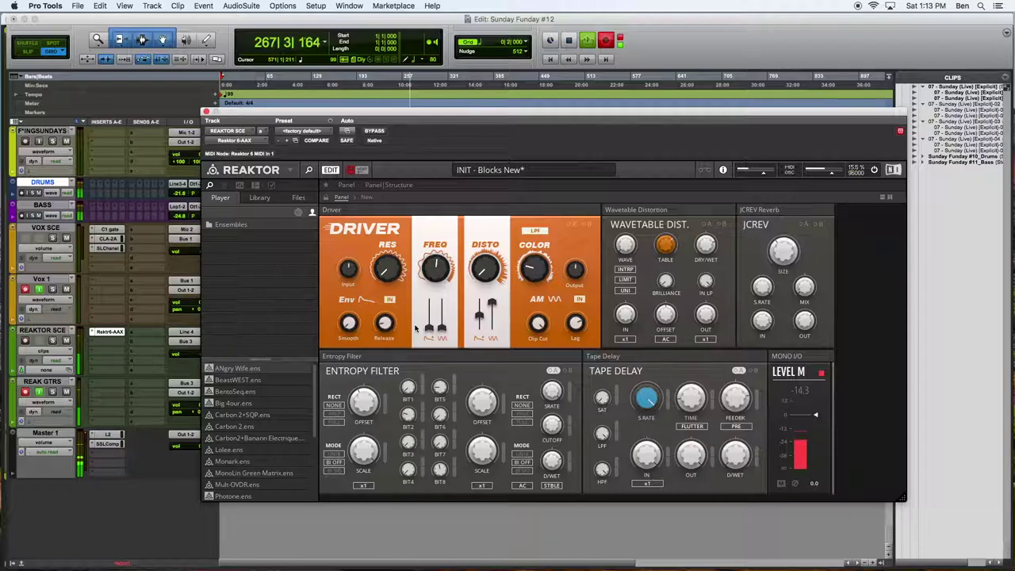
In the structure view, reroute the Wavetable Distortion's output from the JCREV Reverb to the Entropy Filter's input, repositioning the blocks
{"action": "left_click", "coordinate": [359, 170]}
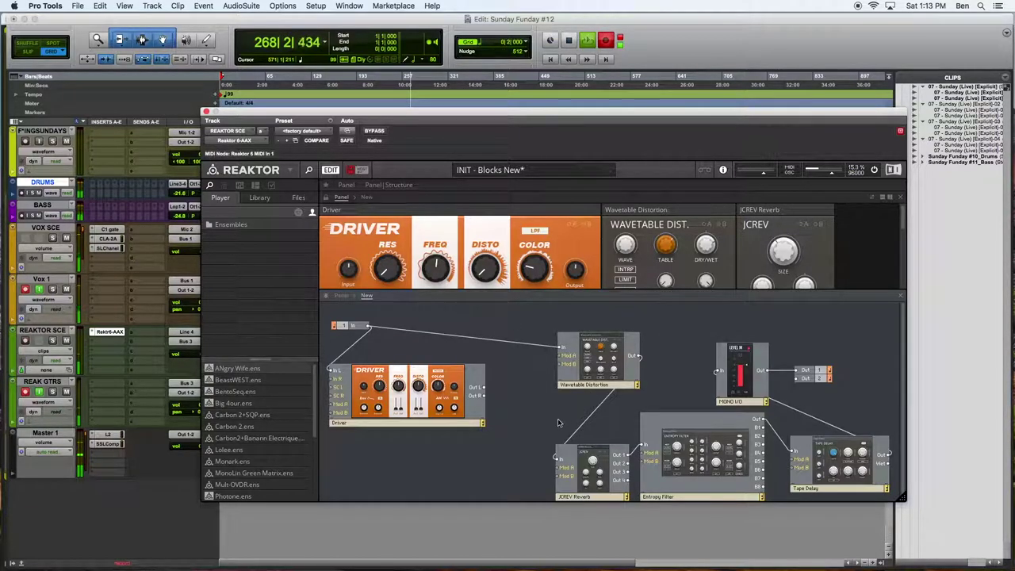
{"action": "left_click", "coordinate": [581, 464]}
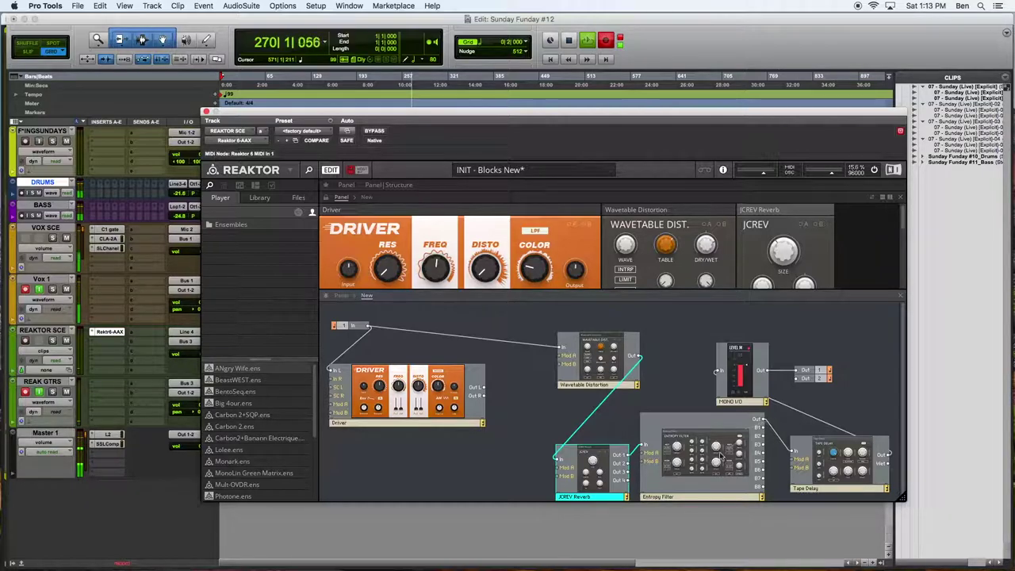
{"action": "double_click", "coordinate": [555, 459]}
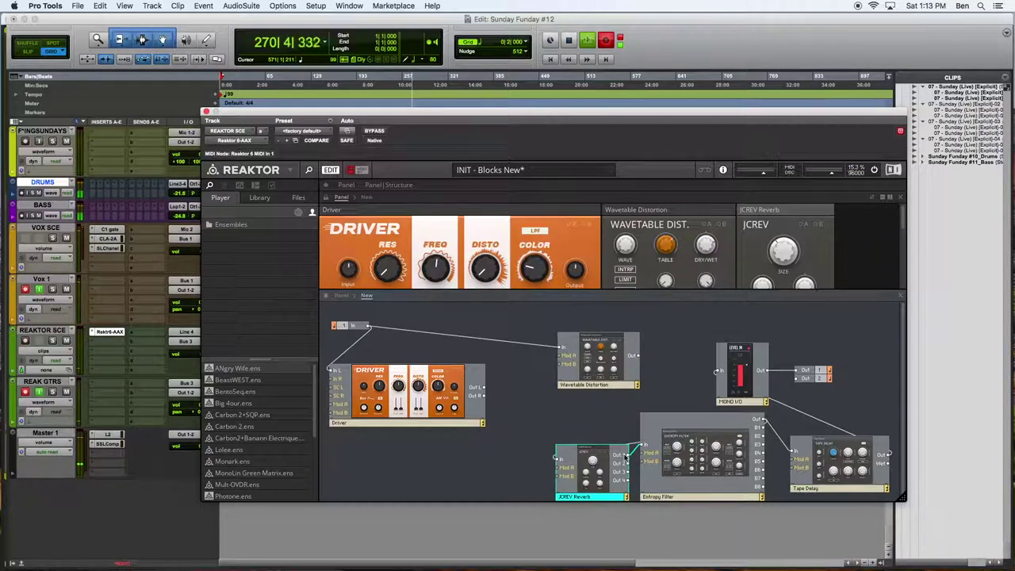
{"action": "left_click_drag", "start_coordinate": [606, 472], "coordinate": [841, 447]}
{"action": "left_click_drag", "start_coordinate": [697, 467], "coordinate": [596, 455]}
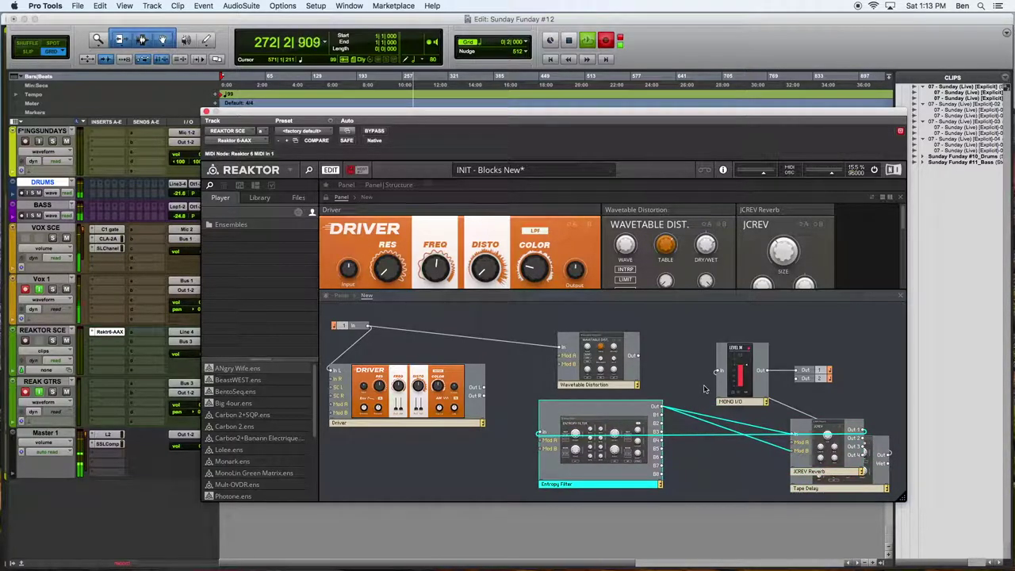
{"action": "left_click_drag", "start_coordinate": [639, 355], "coordinate": [541, 433]}
{"action": "left_click_drag", "start_coordinate": [616, 372], "coordinate": [535, 372]}
{"action": "left_click_drag", "start_coordinate": [603, 454], "coordinate": [635, 380]}
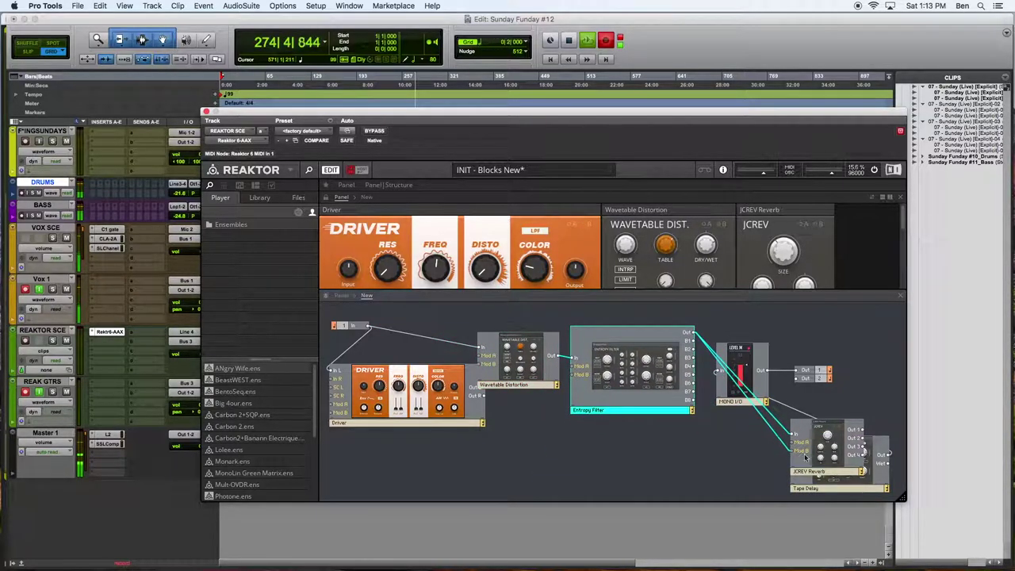
Route the Entropy Filter through JCREV Reverb output 1 into the Tape Delay, and line up the blocks in signal order through the output
{"action": "left_click_drag", "start_coordinate": [842, 457], "coordinate": [794, 451]}
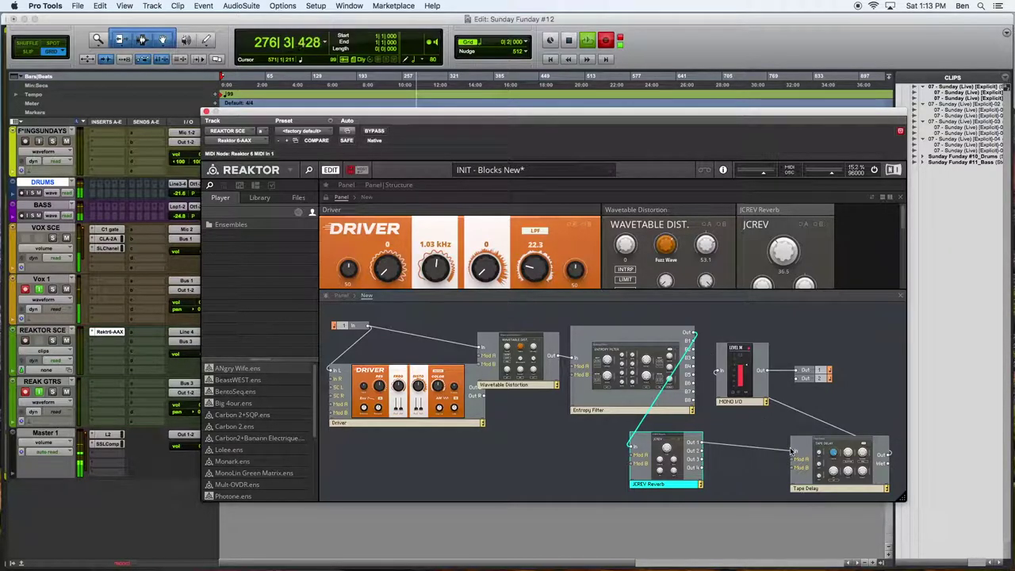
{"action": "left_click_drag", "start_coordinate": [733, 318], "coordinate": [842, 406]}
{"action": "left_click_drag", "start_coordinate": [749, 365], "coordinate": [925, 453]}
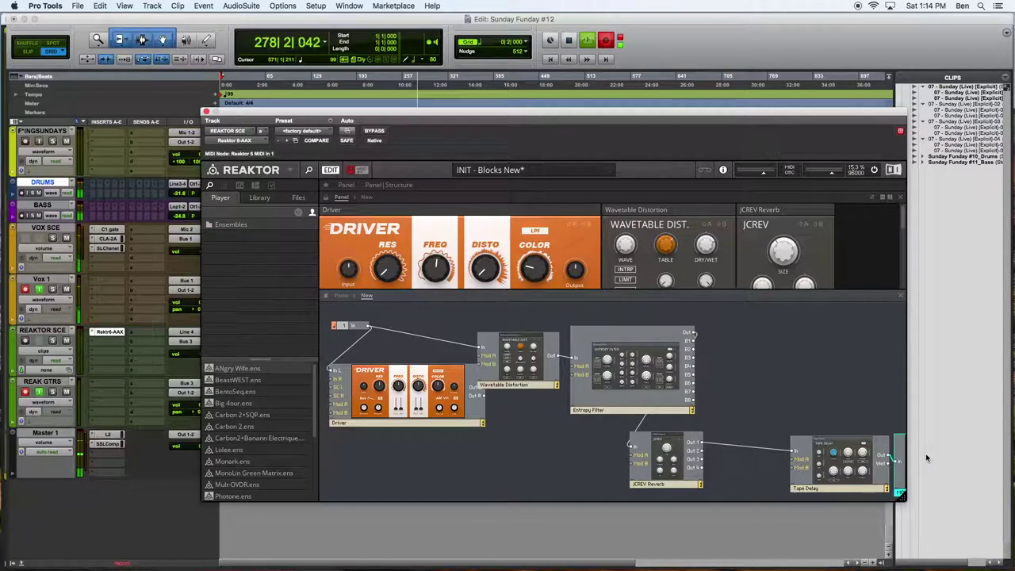
{"action": "left_click_drag", "start_coordinate": [700, 373], "coordinate": [874, 485]}
{"action": "left_click_drag", "start_coordinate": [713, 453], "coordinate": [654, 452]}
{"action": "left_click_drag", "start_coordinate": [448, 464], "coordinate": [924, 467]}
{"action": "left_click_drag", "start_coordinate": [553, 467], "coordinate": [644, 354]}
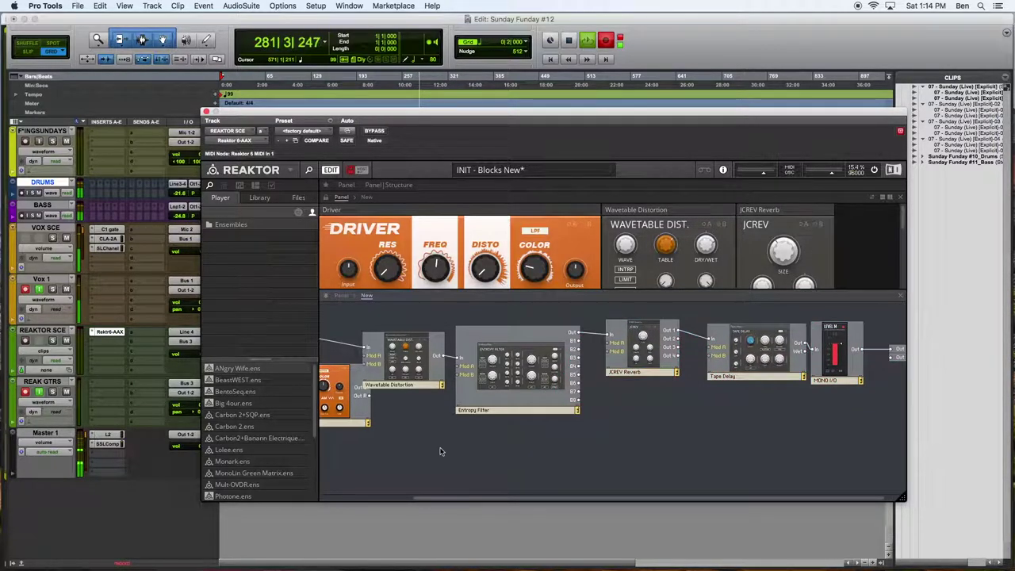
Delete the unused Driver block from the structure and return to the panel-only view
{"action": "scroll", "coordinate": [441, 451], "scroll_direction": "left", "scroll_amount": 3}
{"action": "left_click", "coordinate": [389, 404]}
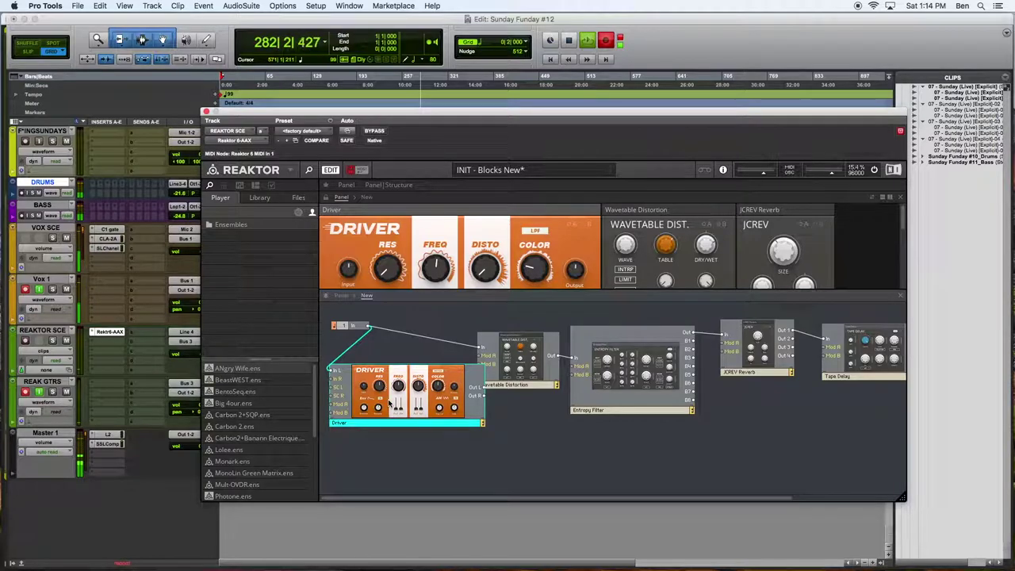
{"action": "key", "text": "Delete"}
{"action": "left_click", "coordinate": [347, 184]}
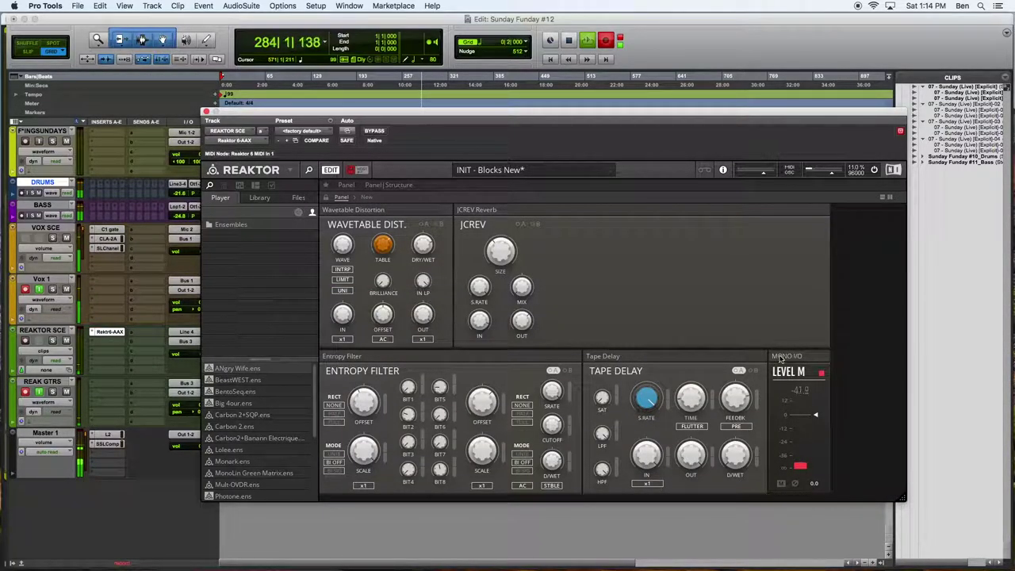
Rearrange the block panels into signal order: Wavetable Distortion and Entropy Filter above, with JCREV Reverb, Tape Delay and Level M below
{"action": "left_click_drag", "start_coordinate": [665, 356], "coordinate": [639, 212]}
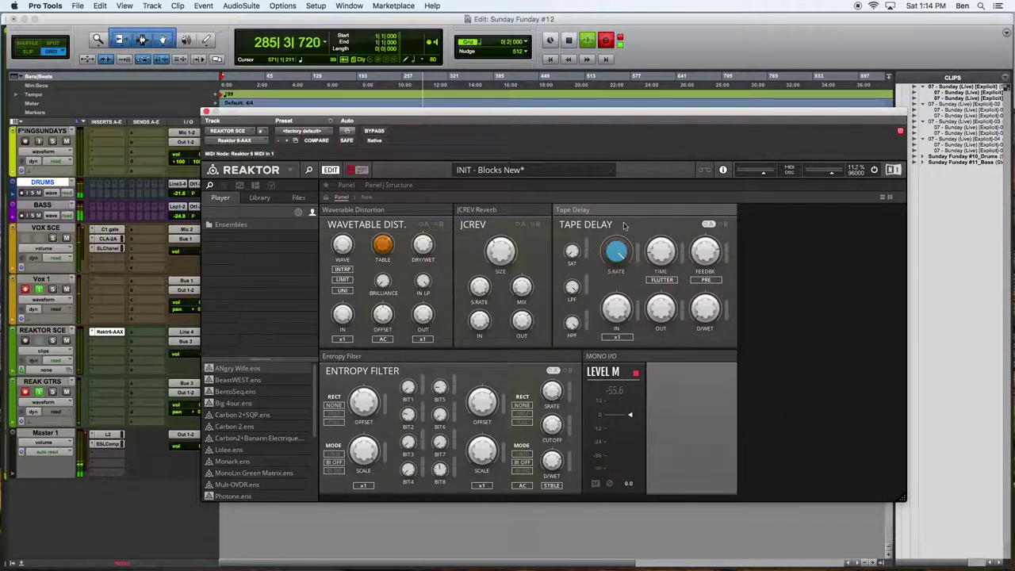
{"action": "left_click_drag", "start_coordinate": [507, 357], "coordinate": [541, 204]}
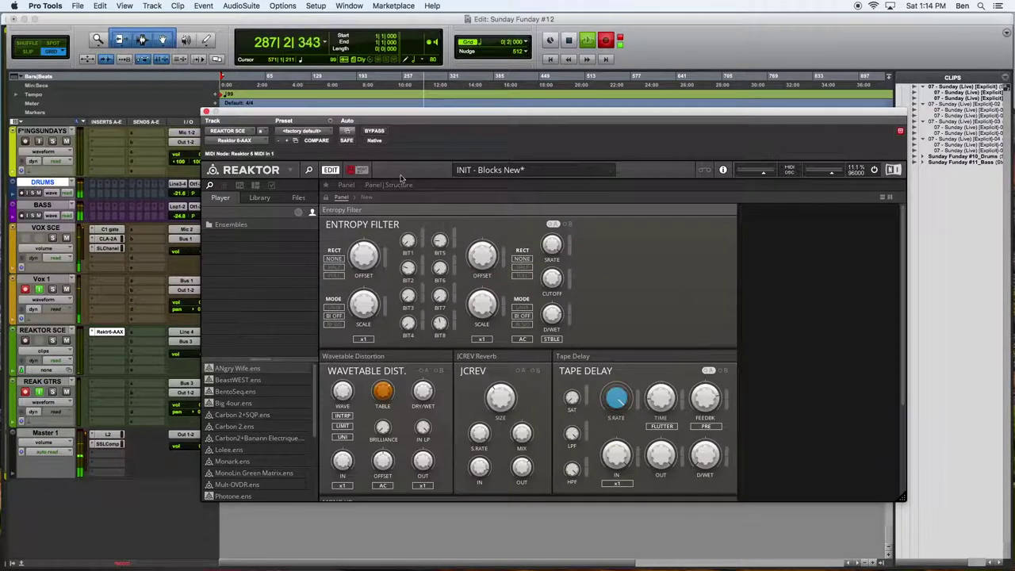
{"action": "left_click_drag", "start_coordinate": [352, 358], "coordinate": [429, 221]}
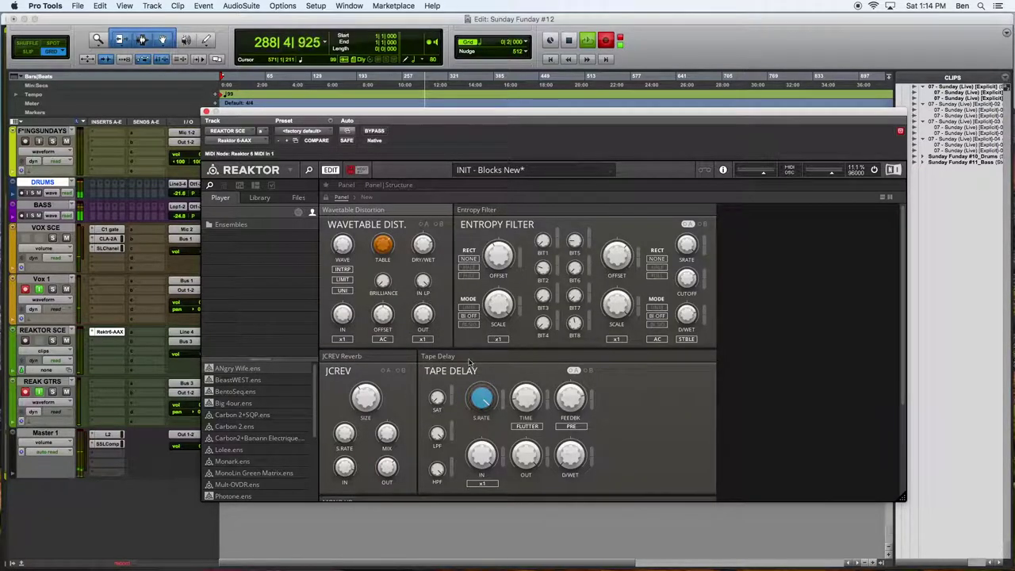
{"action": "scroll", "coordinate": [380, 372], "scroll_direction": "down", "scroll_amount": 4}
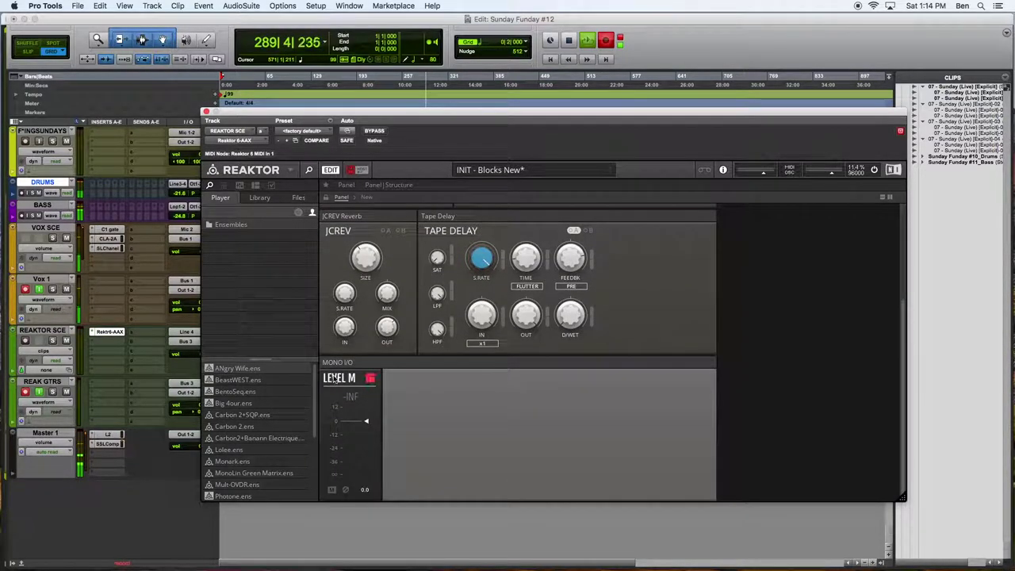
{"action": "left_click_drag", "start_coordinate": [345, 365], "coordinate": [646, 265]}
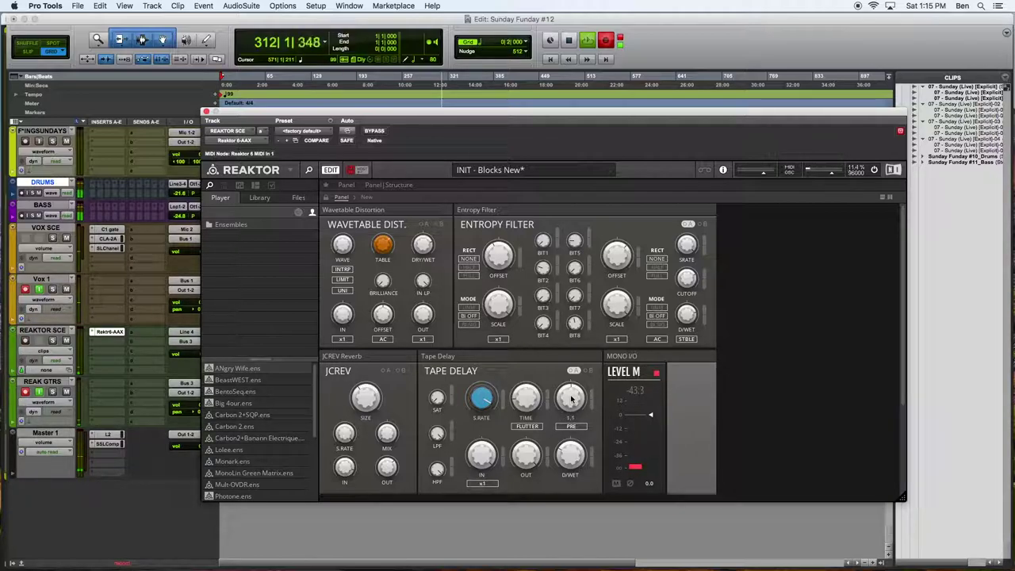
Try out the Tape Delay's time, the JCREV Reverb's mix and the Entropy Filter's cutoff
{"action": "left_click_drag", "start_coordinate": [522, 402], "coordinate": [521, 412]}
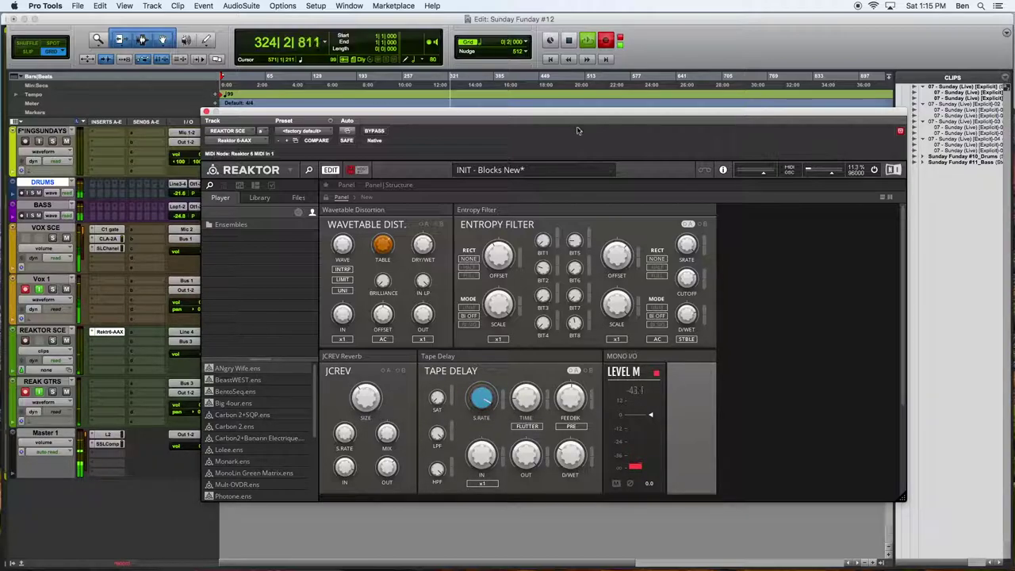
{"action": "left_click_drag", "start_coordinate": [505, 115], "coordinate": [494, 122]}
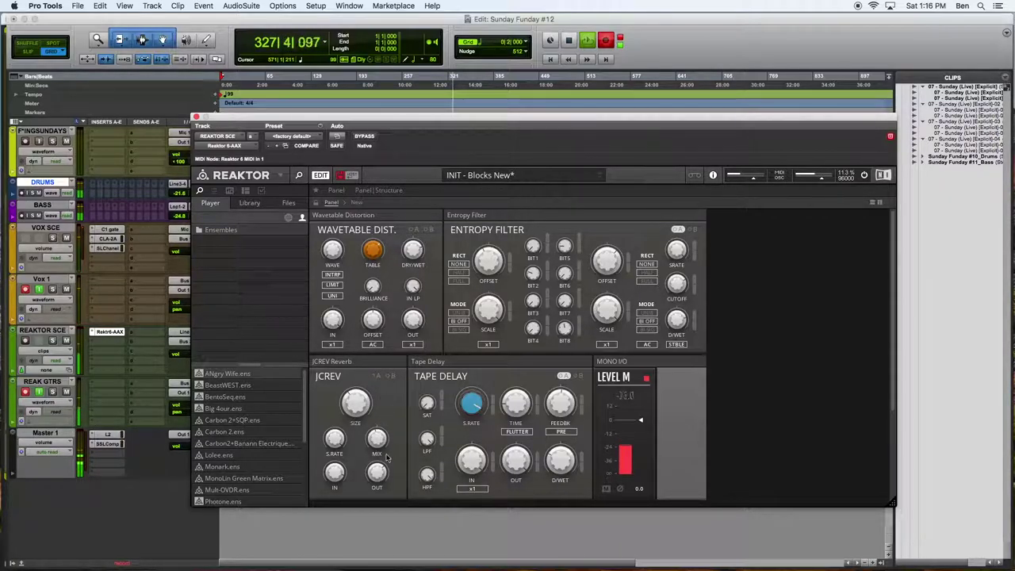
{"action": "left_click_drag", "start_coordinate": [378, 450], "coordinate": [367, 494]}
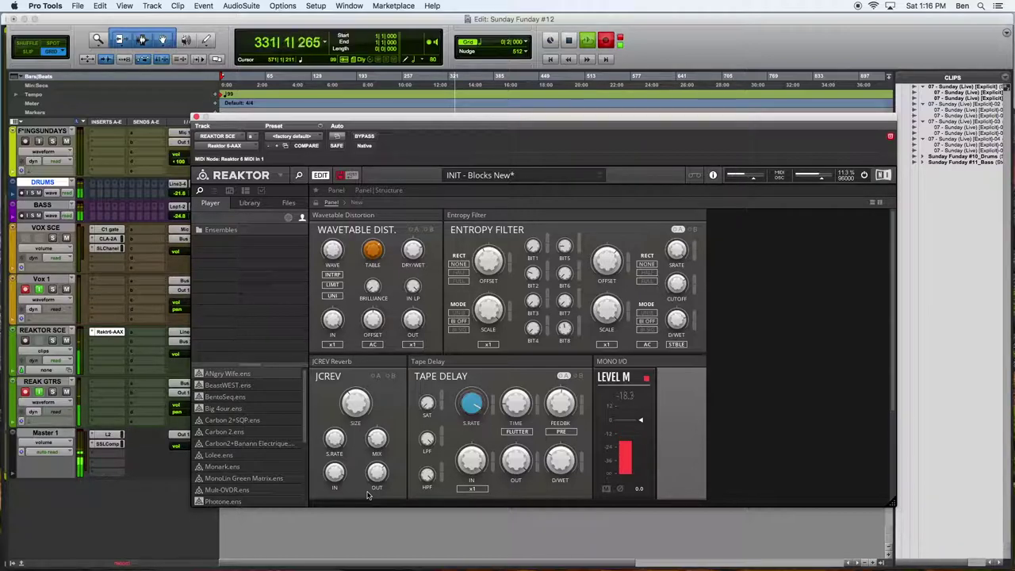
{"action": "left_click_drag", "start_coordinate": [671, 282], "coordinate": [668, 311]}
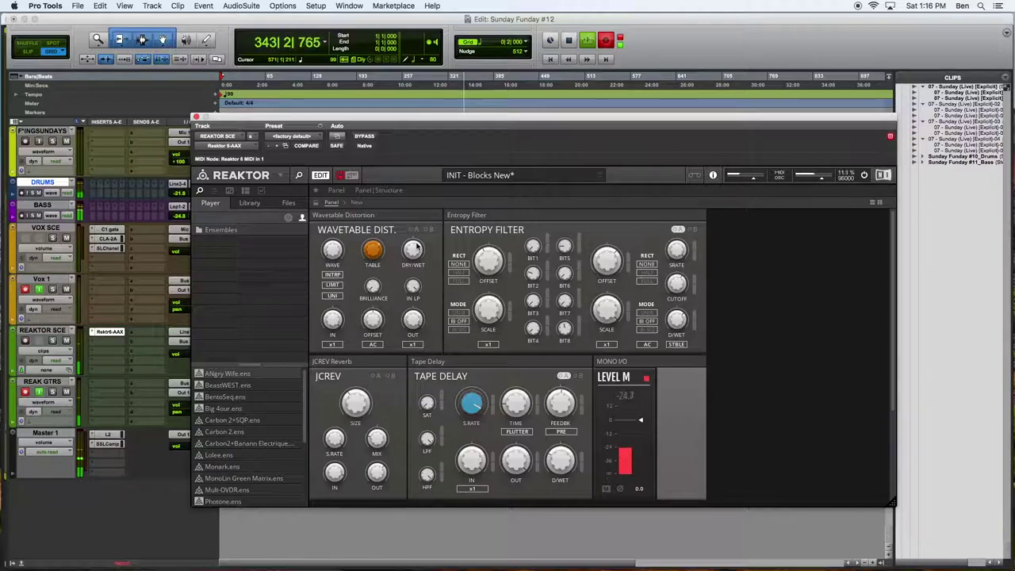
Hide the Reaktor browser, leave edit mode, and reposition the compact plug-in window so the session's track controls are accessible
{"action": "left_click", "coordinate": [298, 174]}
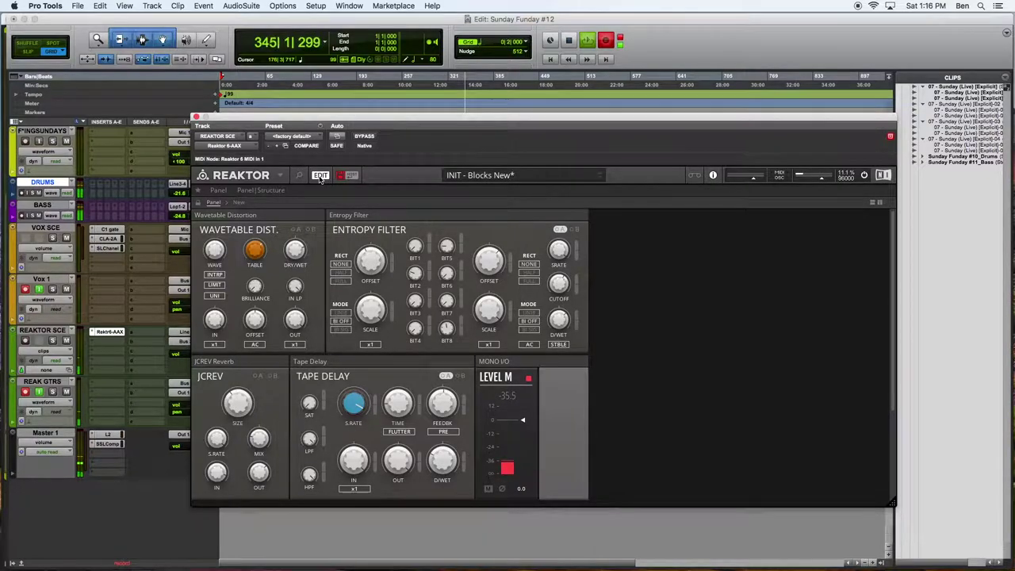
{"action": "left_click", "coordinate": [321, 175]}
{"action": "left_click_drag", "start_coordinate": [325, 122], "coordinate": [404, 56]}
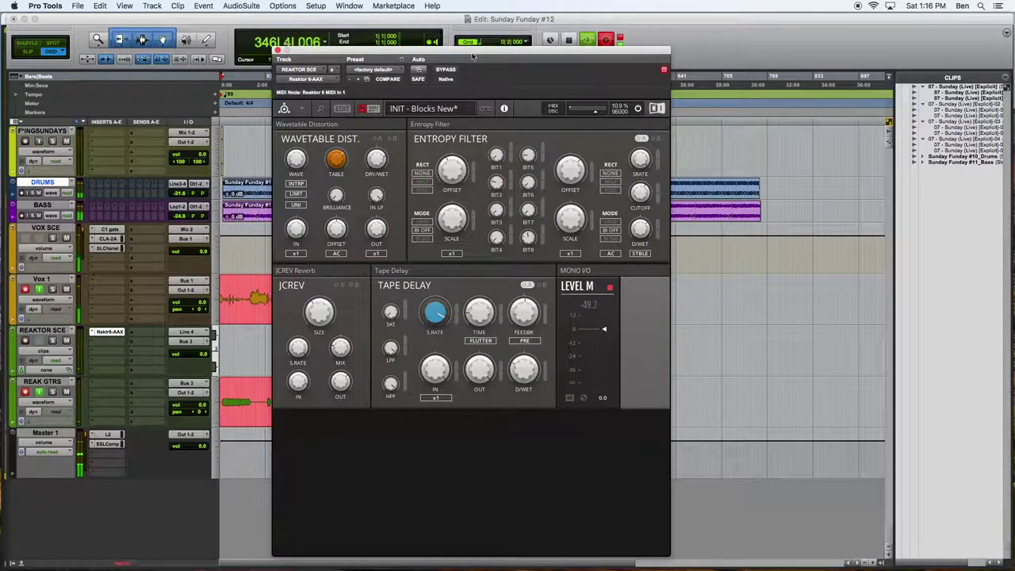
{"action": "left_click_drag", "start_coordinate": [451, 53], "coordinate": [456, 55]}
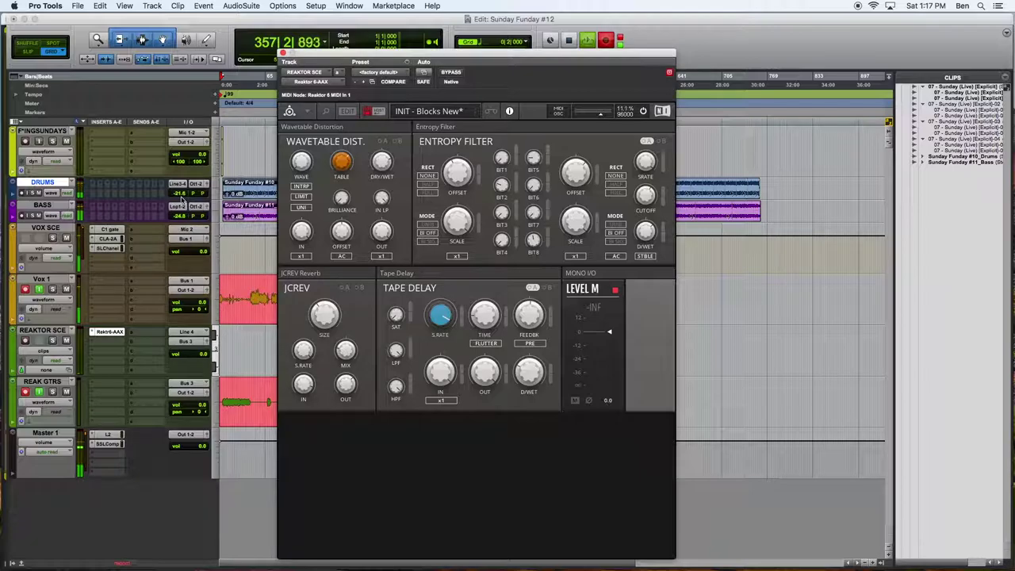
Raise the volumes of the DRUMS and BASS tracks and shift the plug-in window slightly
{"action": "left_click_drag", "start_coordinate": [179, 195], "coordinate": [179, 219]}
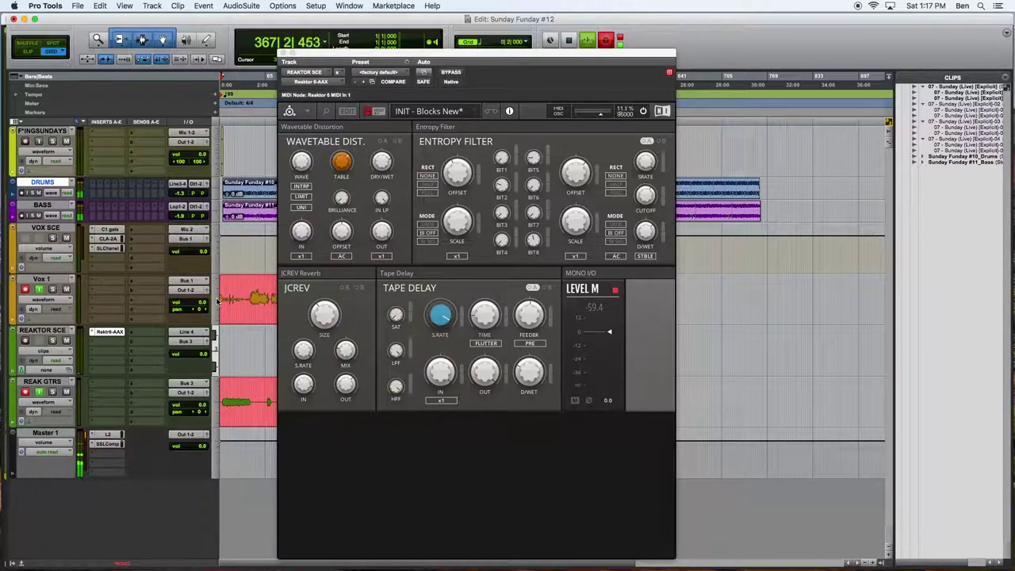
{"action": "mouse_move", "coordinate": [369, 58]}
{"action": "left_mouse_down"}
{"action": "mouse_move", "coordinate": [158, 49]}
{"action": "mouse_move", "coordinate": [356, 58]}
{"action": "left_mouse_up"}
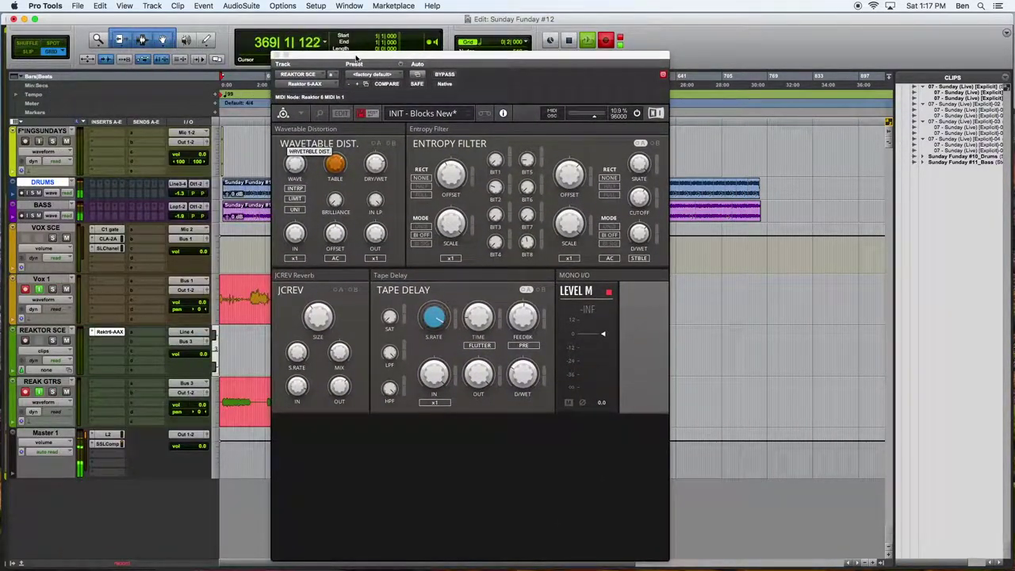
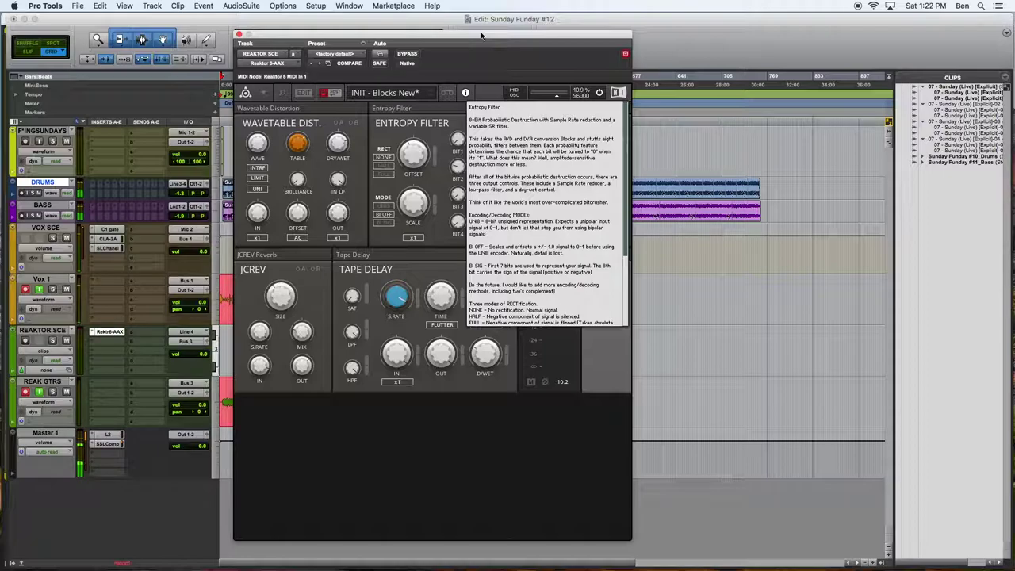
Move the plug-in window clear of the track controls and lower the DRUMS volume to -23.8 and BASS to -22.7
{"action": "left_click_drag", "start_coordinate": [398, 39], "coordinate": [465, 57]}
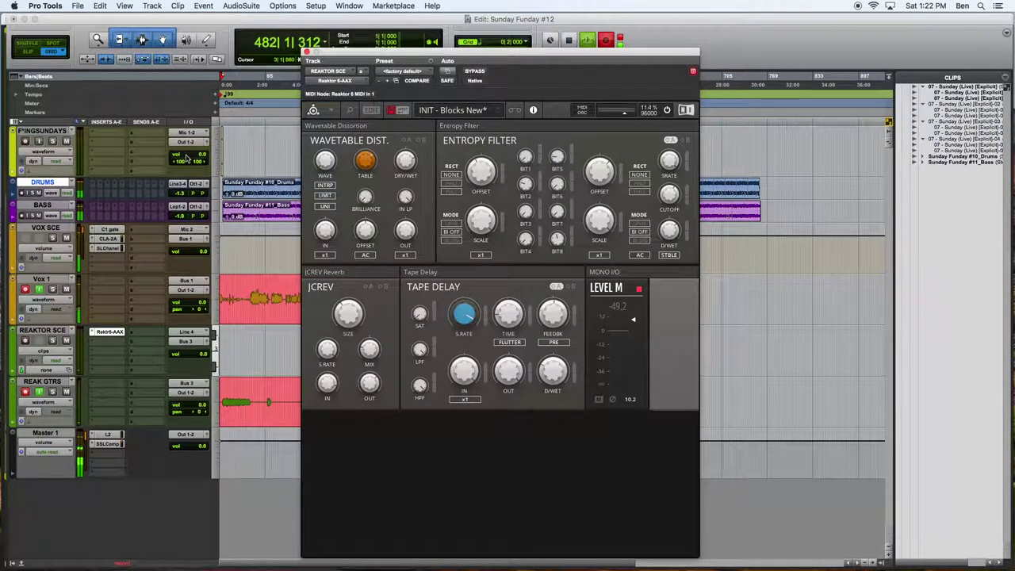
{"action": "left_click_drag", "start_coordinate": [179, 194], "coordinate": [180, 232]}
{"action": "left_click", "coordinate": [180, 215]}
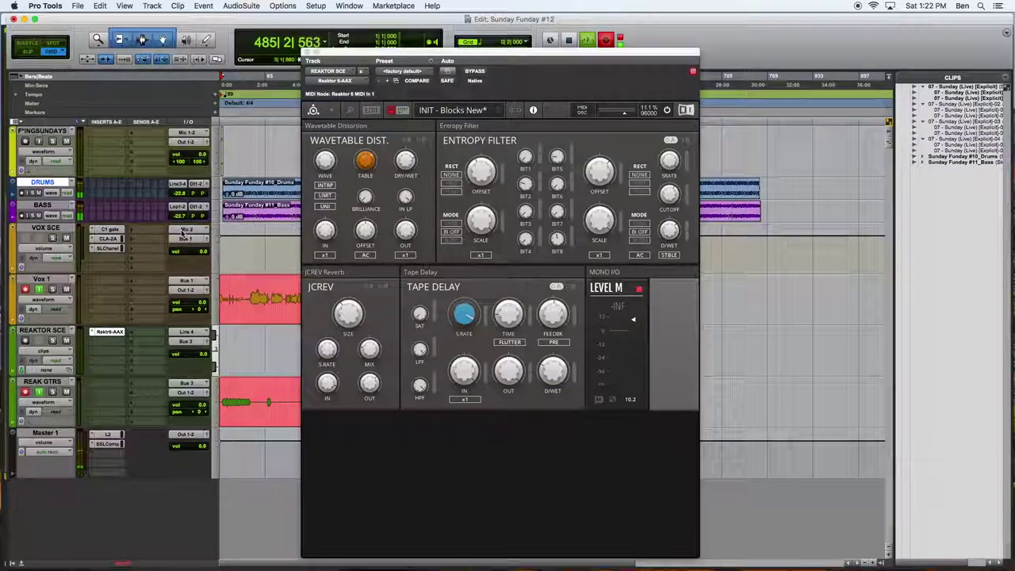